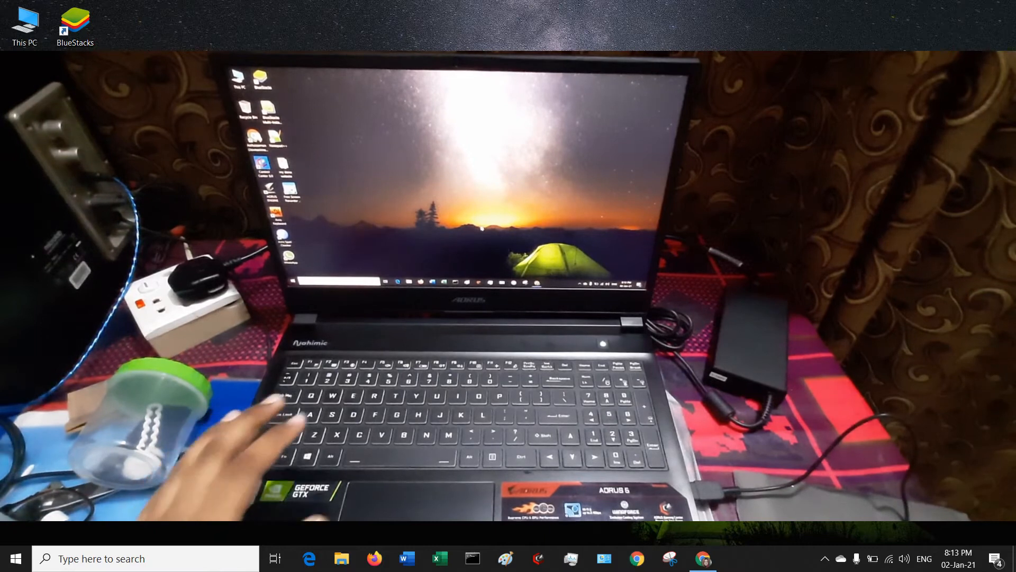
click(639, 557)
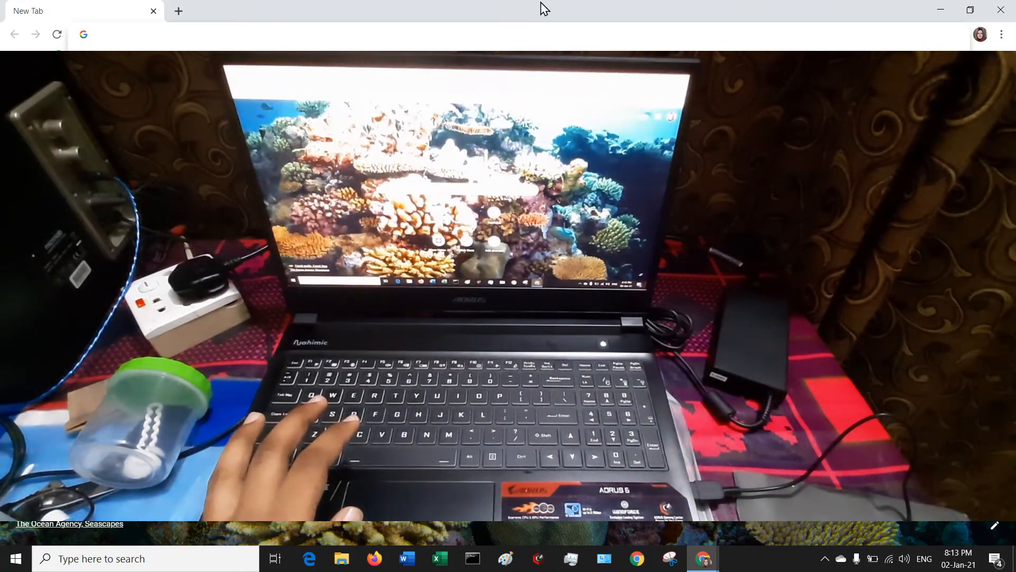
text(www.)
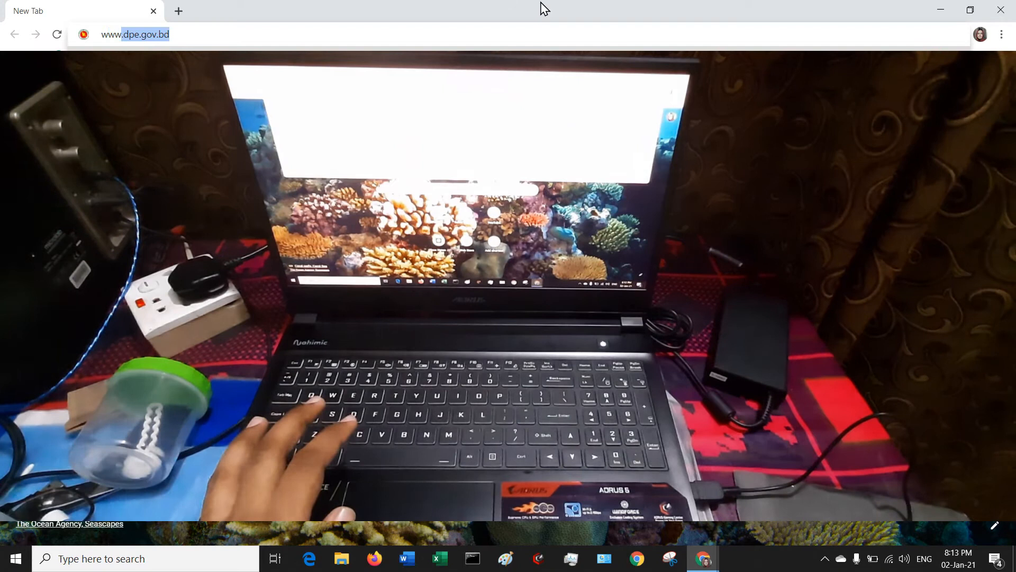
text(dpe.gov.)
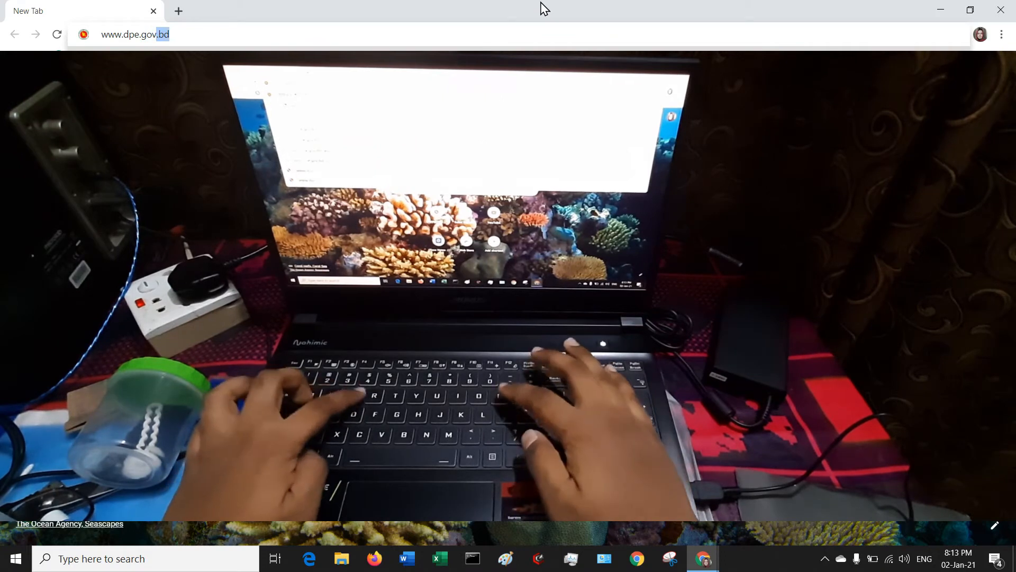
text(bd)
key(Return)
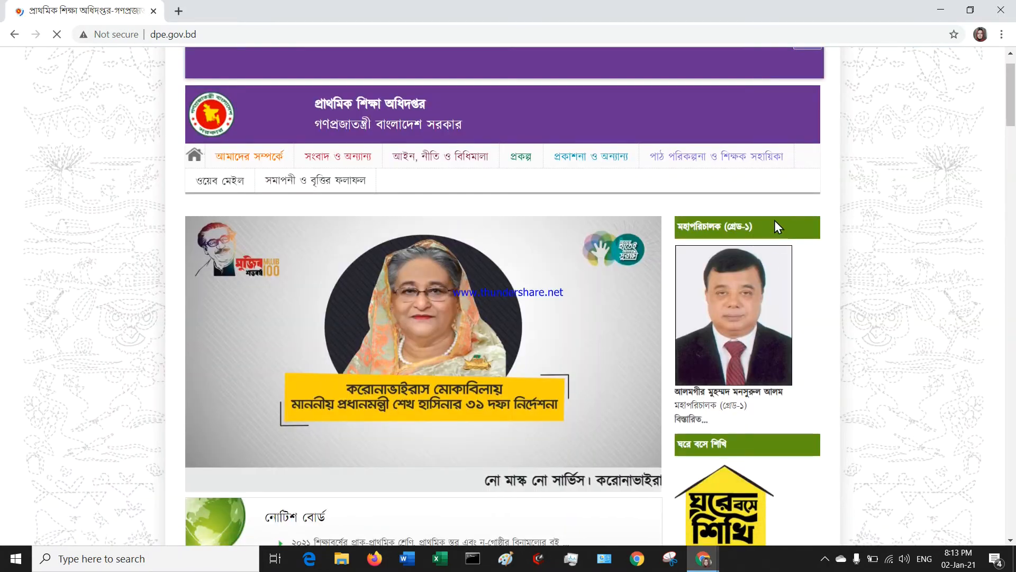
Scroll to the important links and follow the Nagad stipend portal link (নগদের উপবৃত্তি প্রদানের পোর্টাল লিঙ্ক).
scroll(767, 240, down, 2)
scroll(768, 240, down, 2)
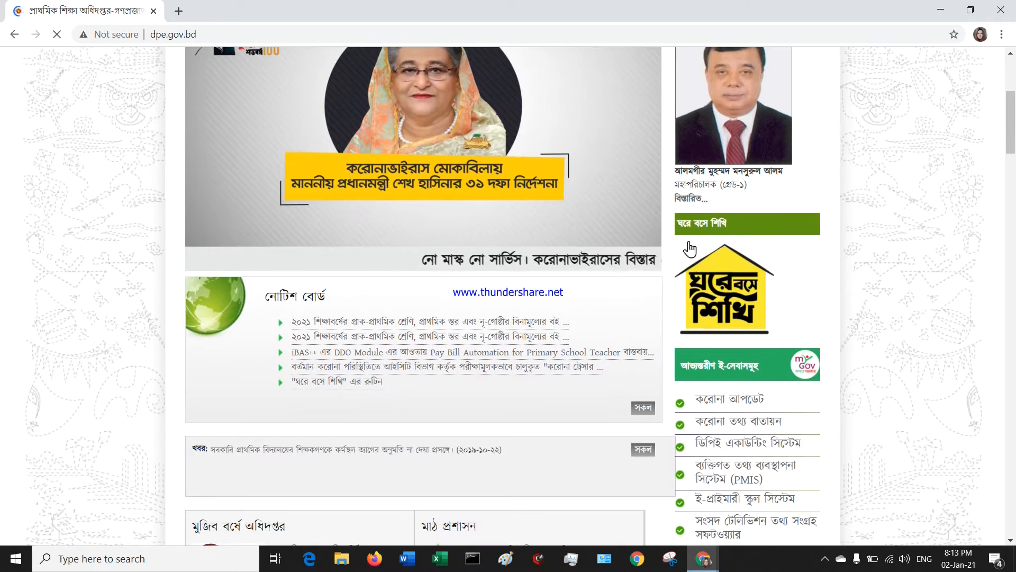
scroll(764, 230, down, 2)
scroll(762, 291, down, 8)
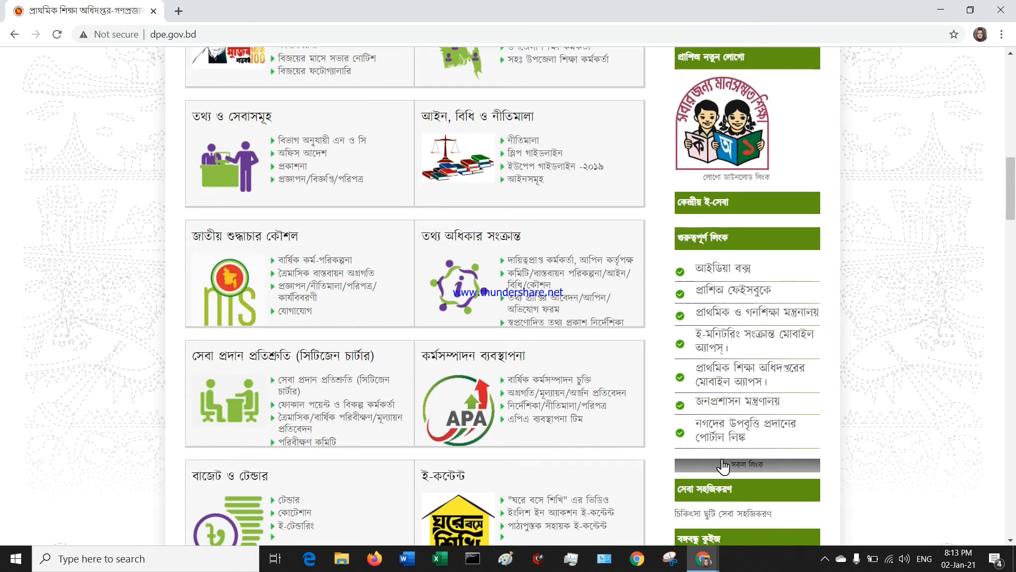
scroll(718, 423, down, 2)
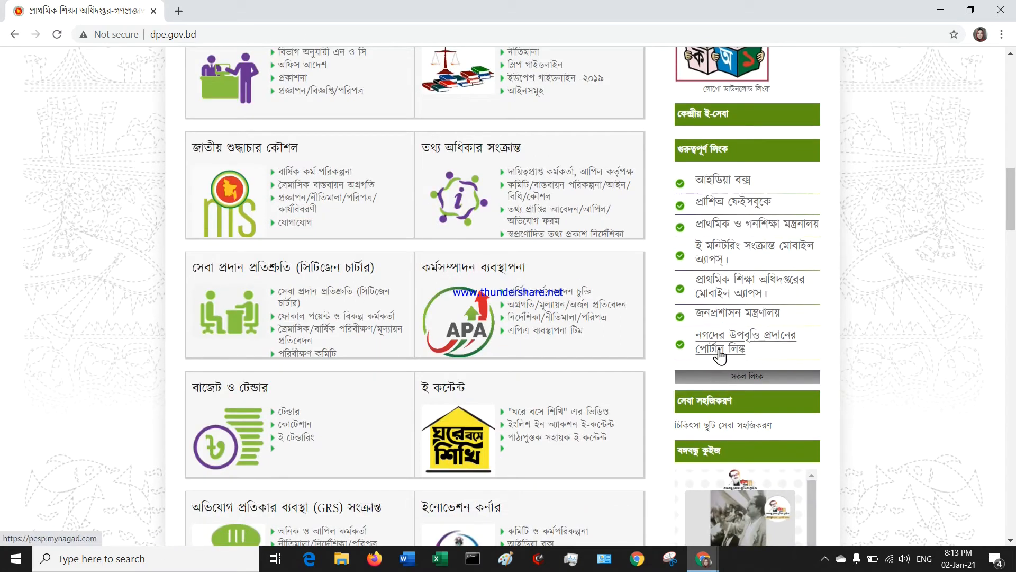
click(767, 343)
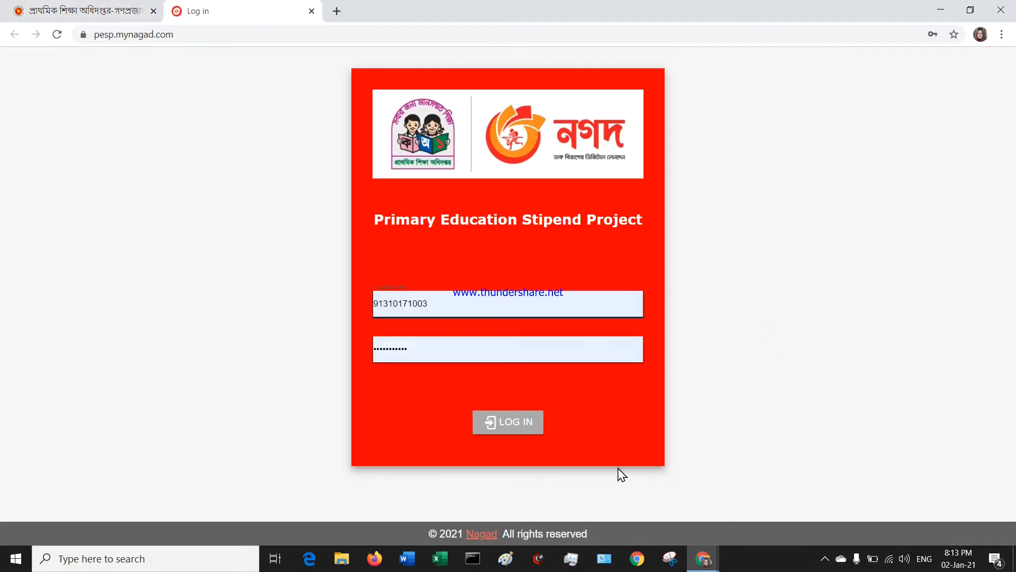
Log in with the school's saved credentials and go to the School List.
click(445, 312)
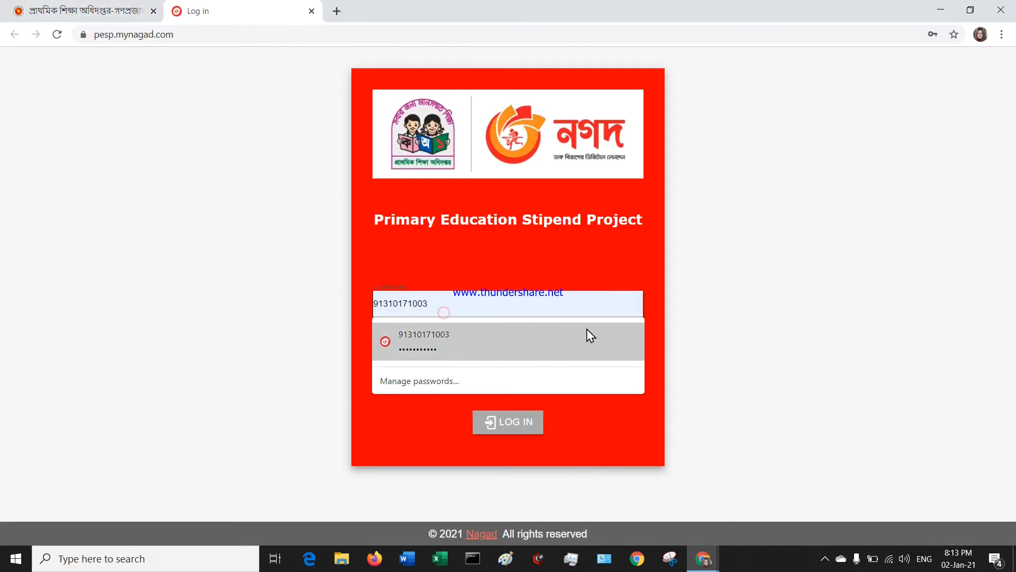
click(763, 315)
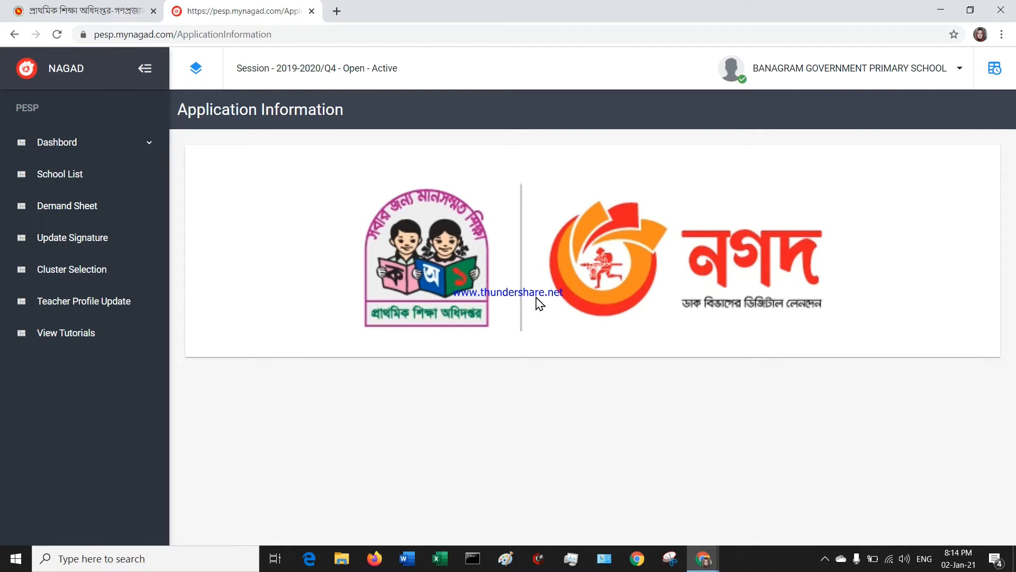
click(92, 186)
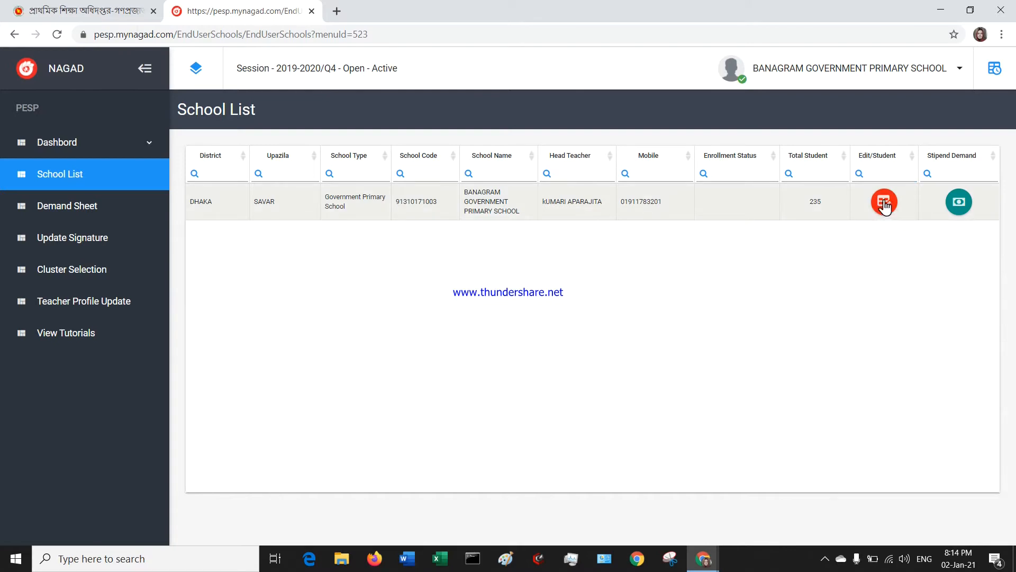
Use the school's red Edit/Student button to open its student enrollment page.
click(863, 170)
click(881, 201)
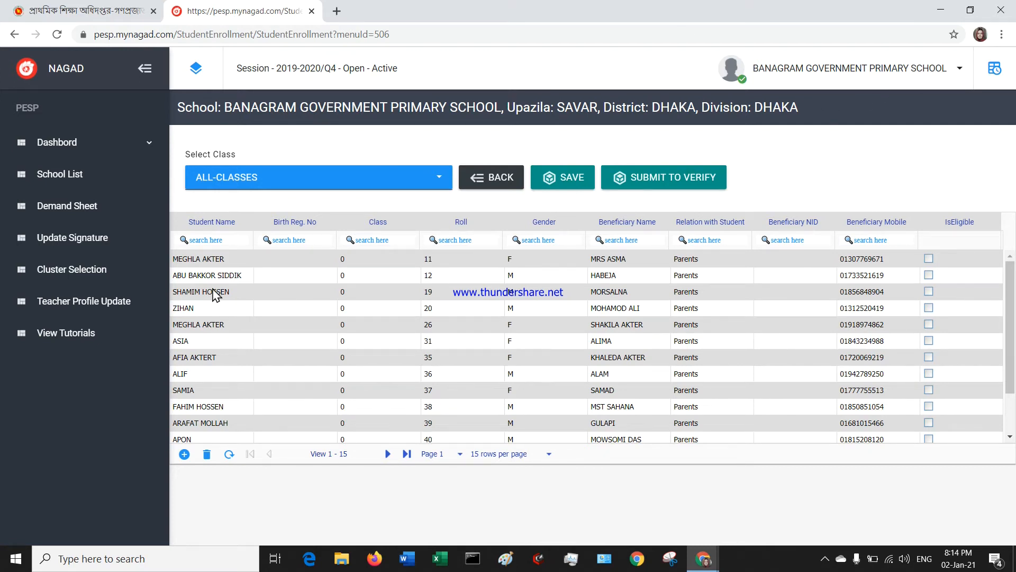
Look over the student grid and open the Select Class dropdown set to ALL-CLASSES.
scroll(598, 339, down, 1)
scroll(598, 339, up, 1)
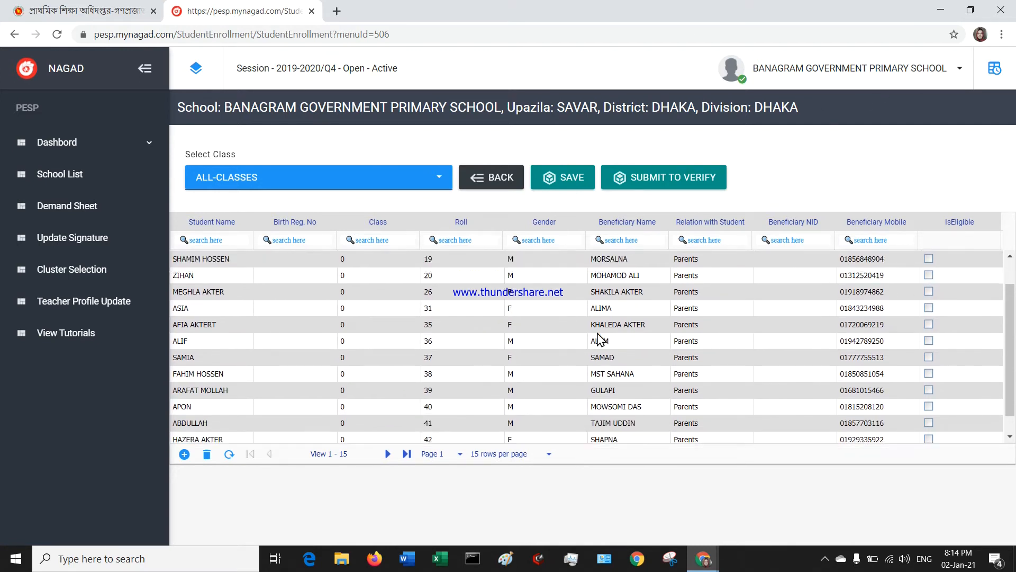
scroll(559, 304, down, 1)
scroll(529, 265, up, 1)
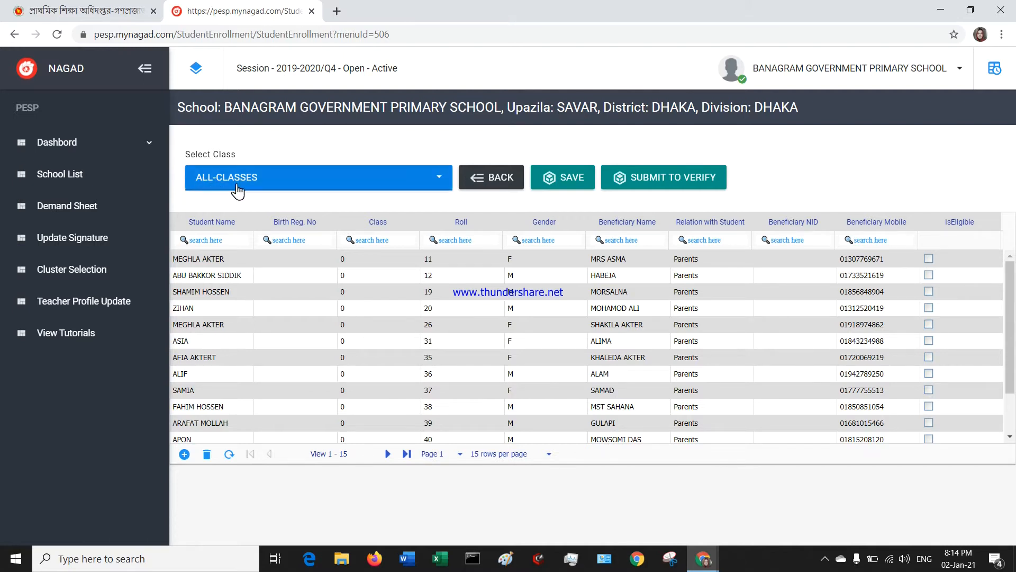
click(276, 183)
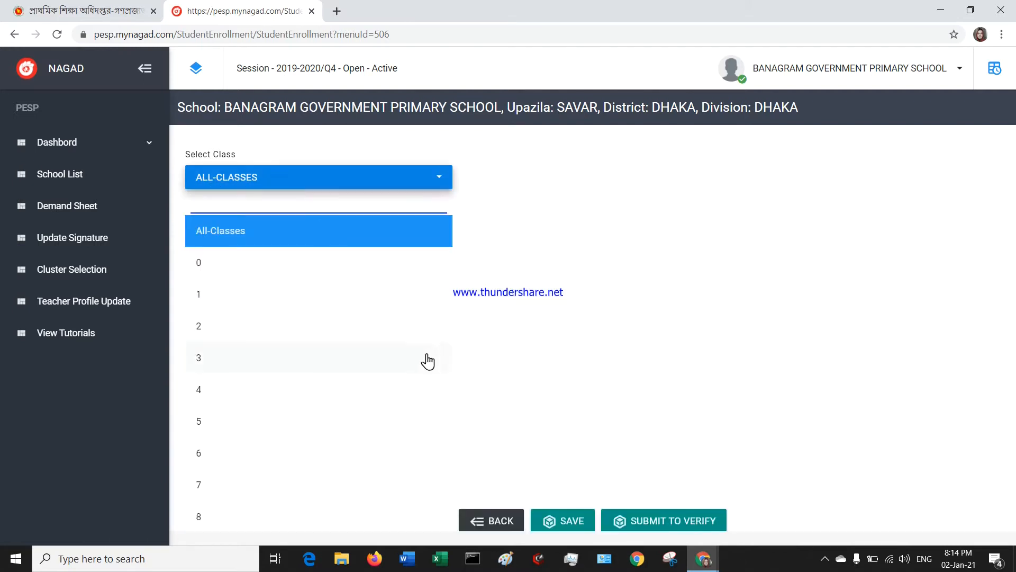
Filter the enrollment list to class 3 and review rolls 1–15.
scroll(261, 231, down, 2)
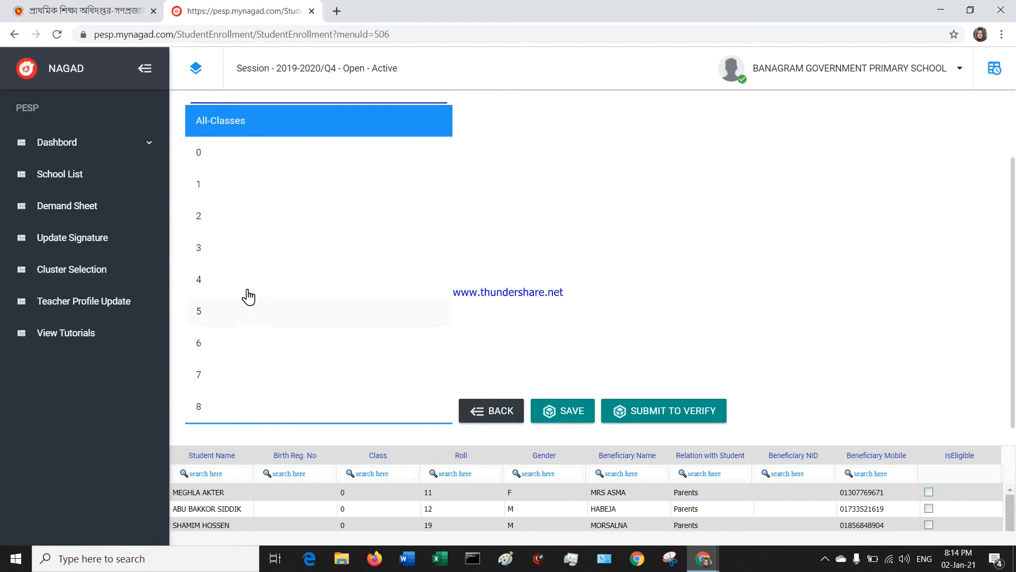
click(250, 248)
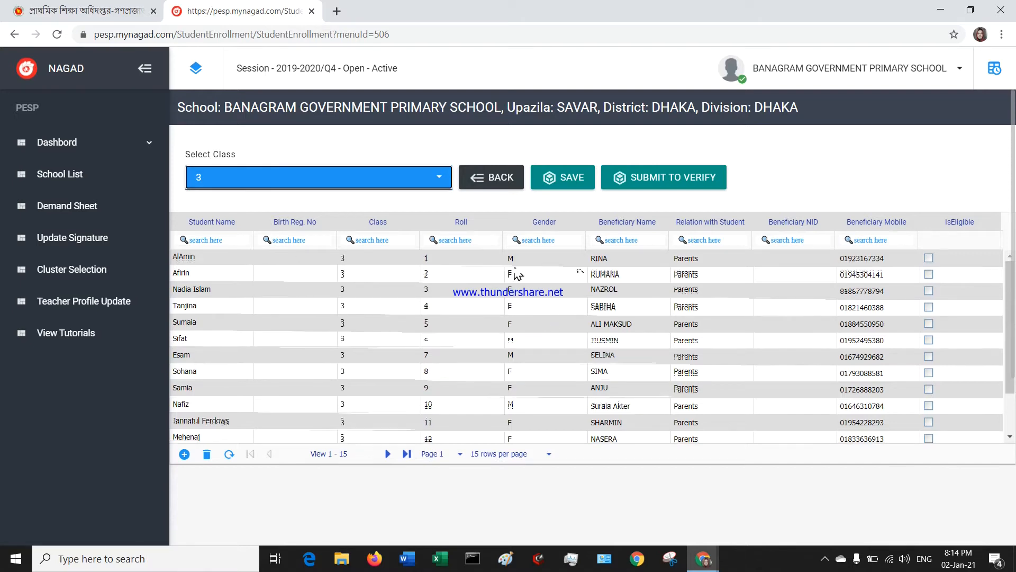
scroll(665, 284, down, 2)
scroll(688, 313, up, 2)
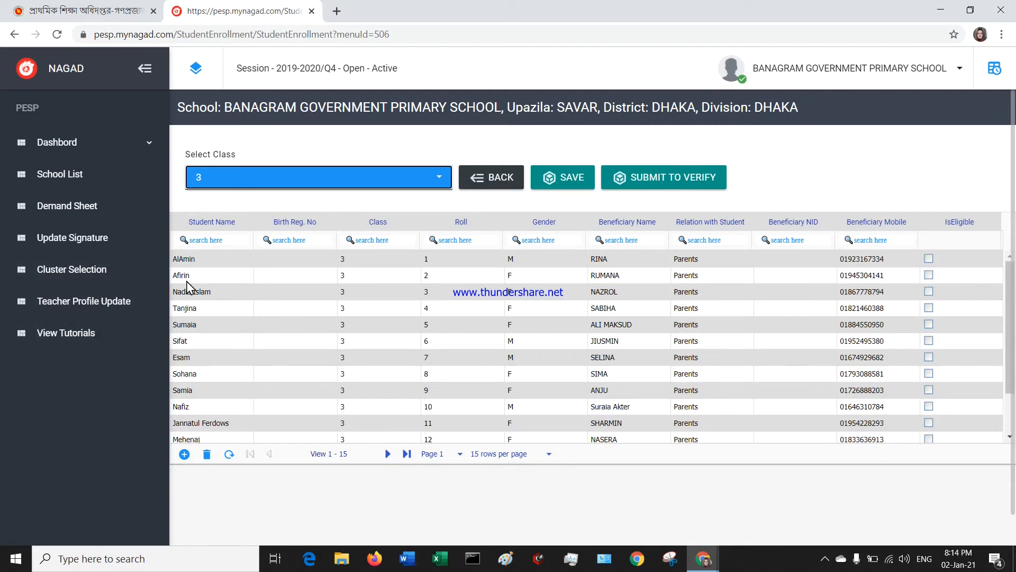
scroll(529, 328, down, 1)
scroll(461, 318, up, 1)
scroll(663, 272, down, 1)
scroll(609, 267, up, 1)
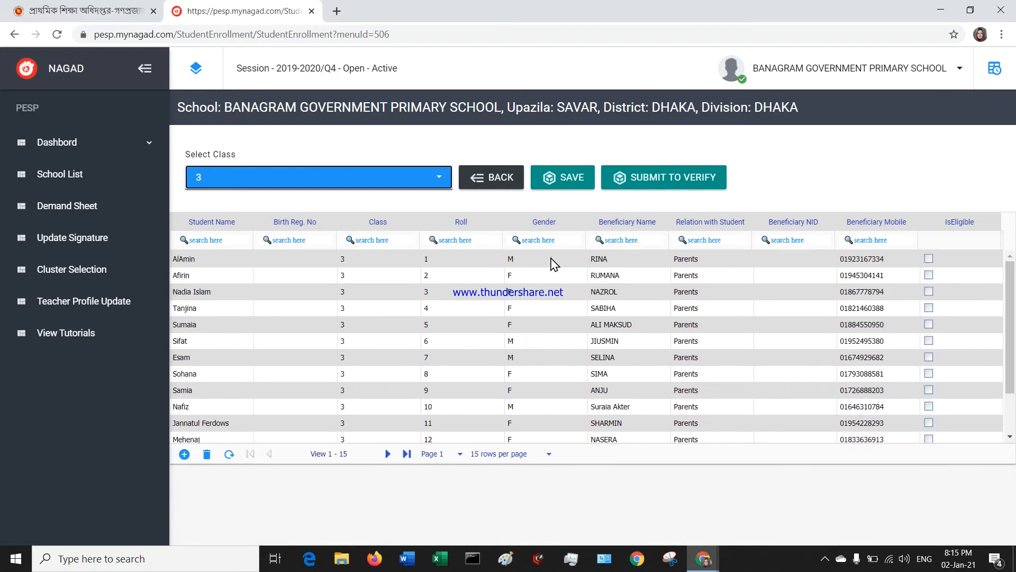
Change the class 3 list to 30 rows per page, then to 20.
click(549, 454)
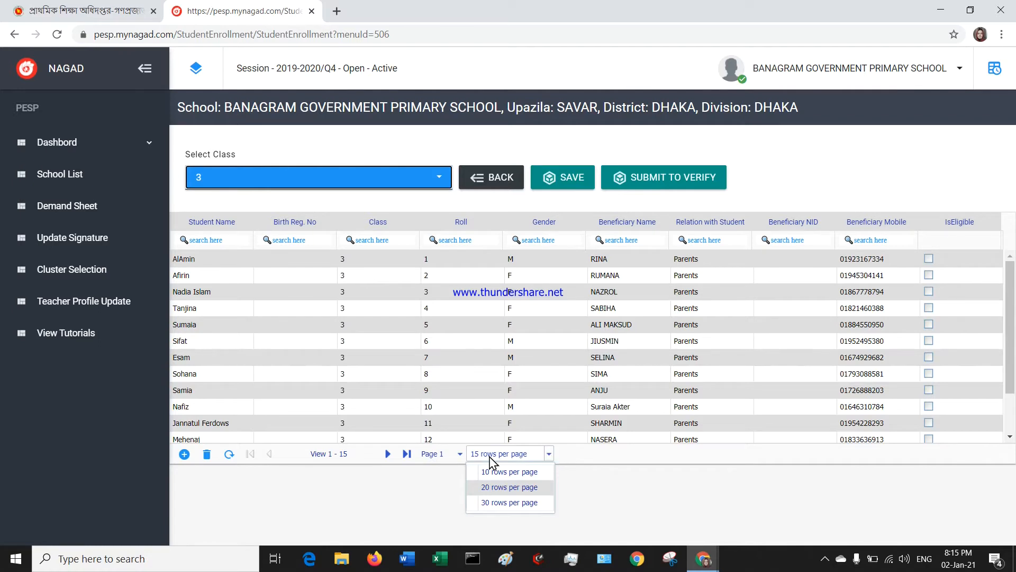
click(510, 503)
scroll(481, 350, down, 4)
scroll(481, 345, down, 2)
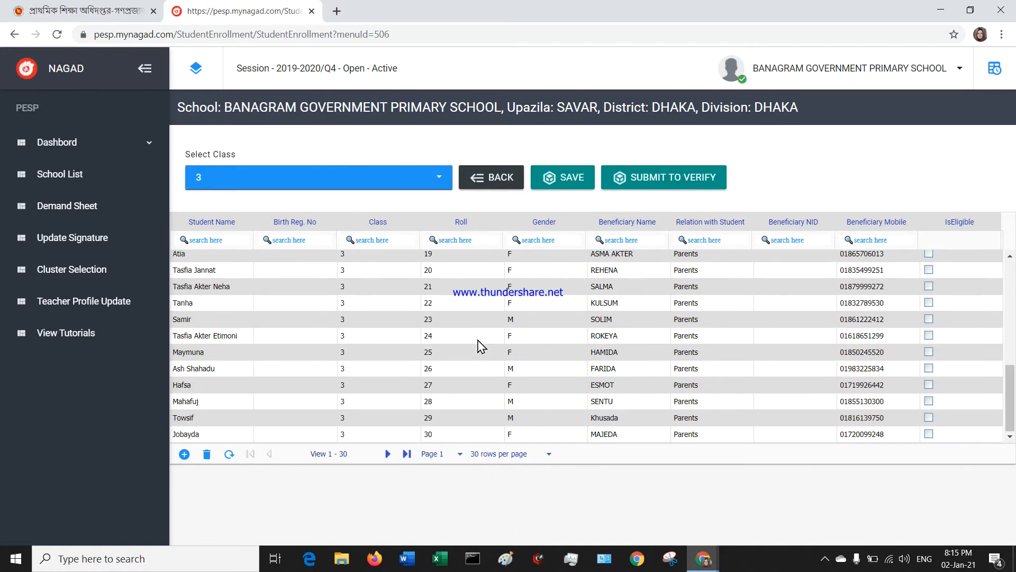
scroll(481, 345, up, 6)
click(525, 451)
click(523, 486)
click(516, 453)
click(430, 490)
Jump to the last page of the 51 class 3 students, then back to page 1.
scroll(465, 313, down, 3)
scroll(464, 313, up, 3)
scroll(466, 318, down, 3)
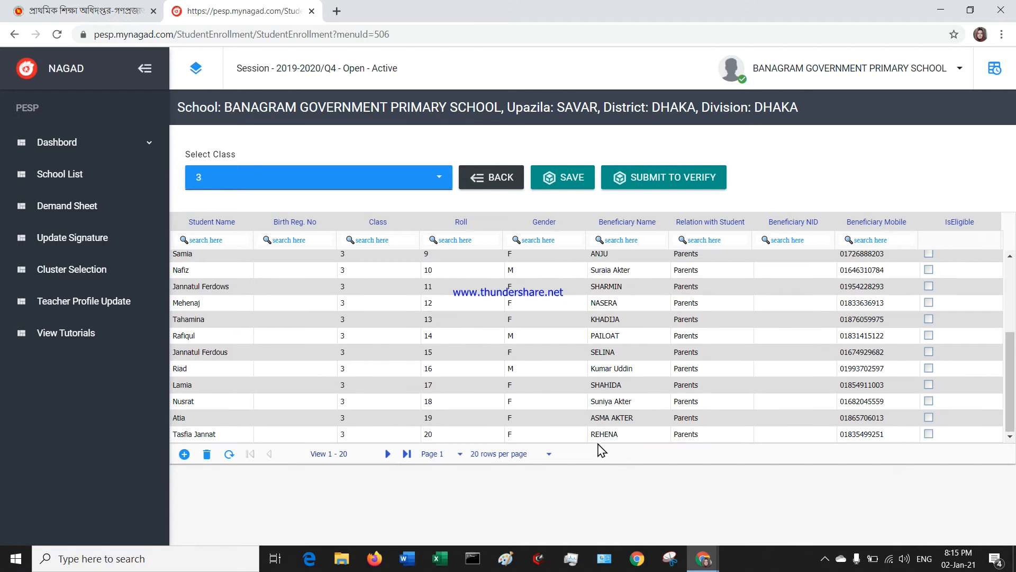
click(407, 455)
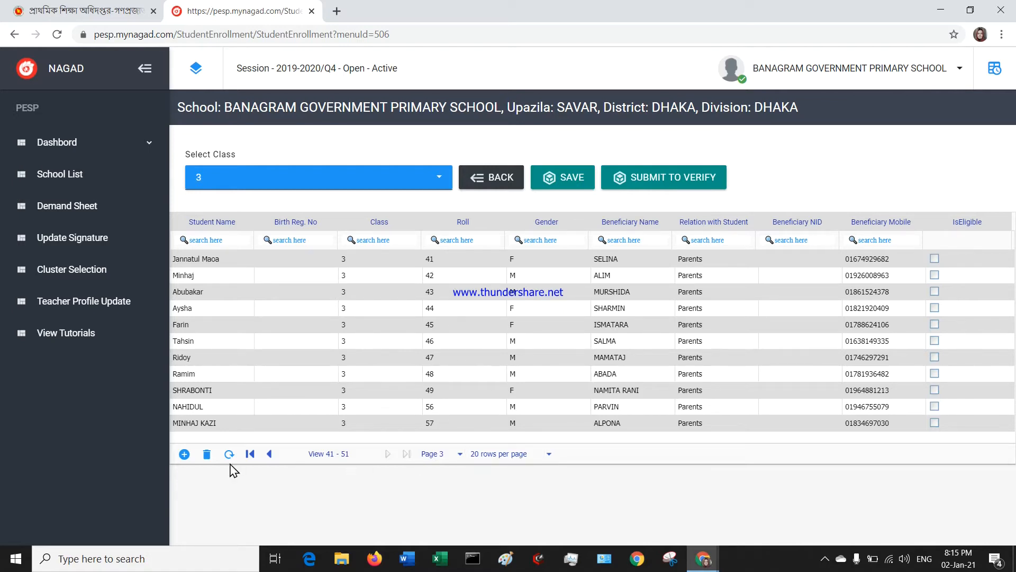
click(250, 454)
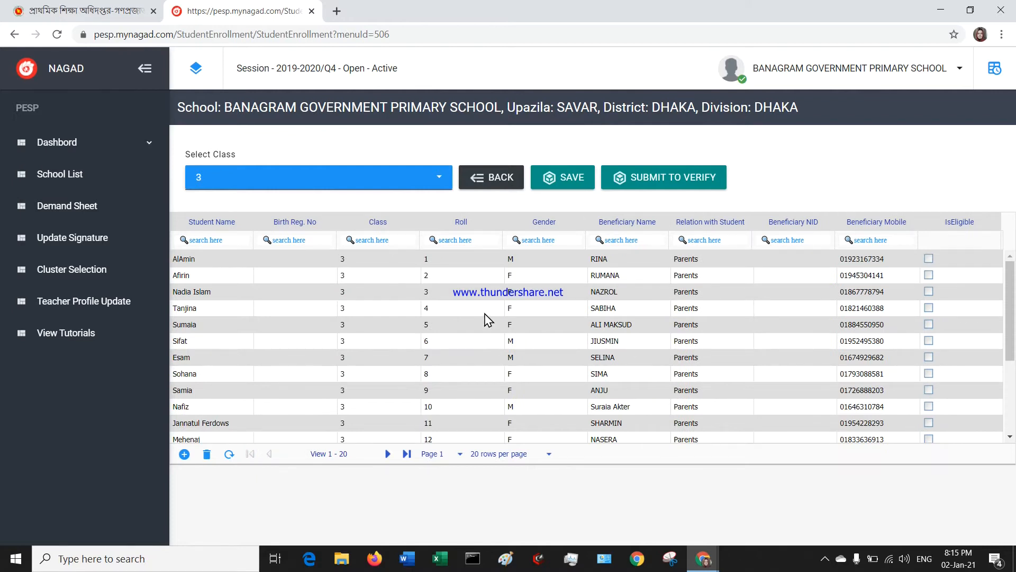
scroll(488, 320, down, 3)
Keeping 20 rows per page, jump to the last page and back to the first.
scroll(490, 330, up, 3)
scroll(476, 277, down, 2)
scroll(476, 277, down, 2)
click(528, 454)
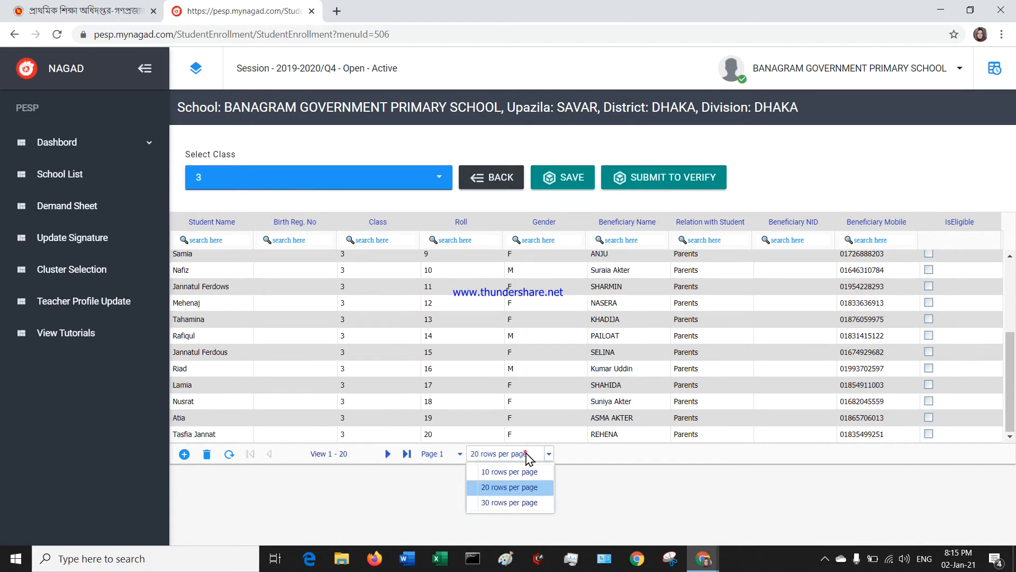
click(527, 454)
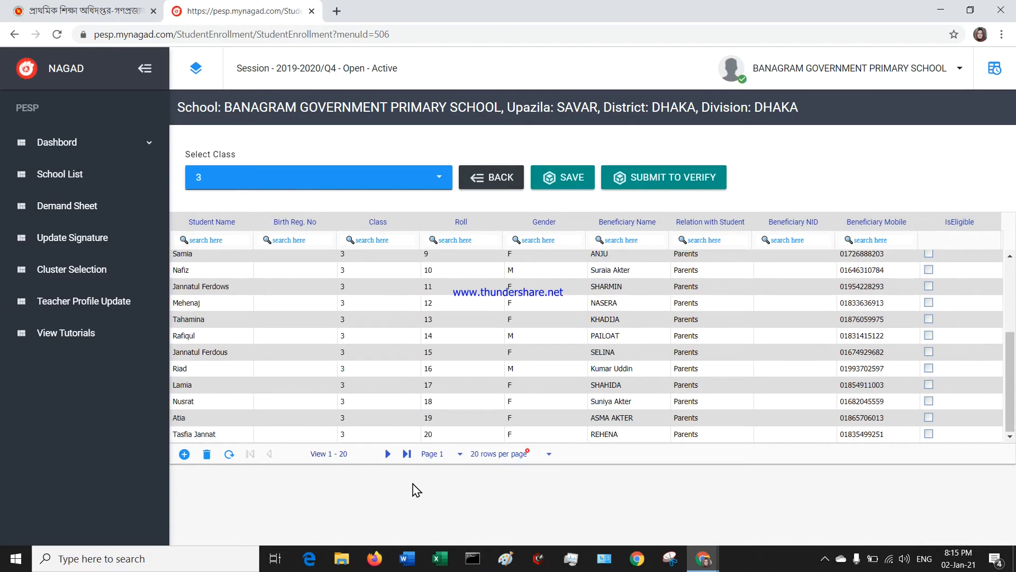
click(407, 453)
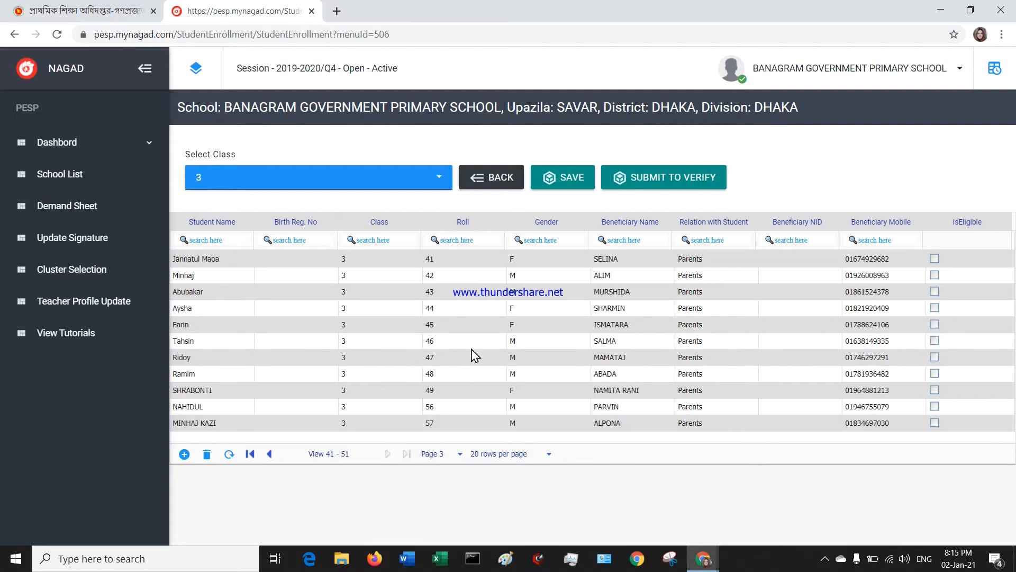
click(250, 454)
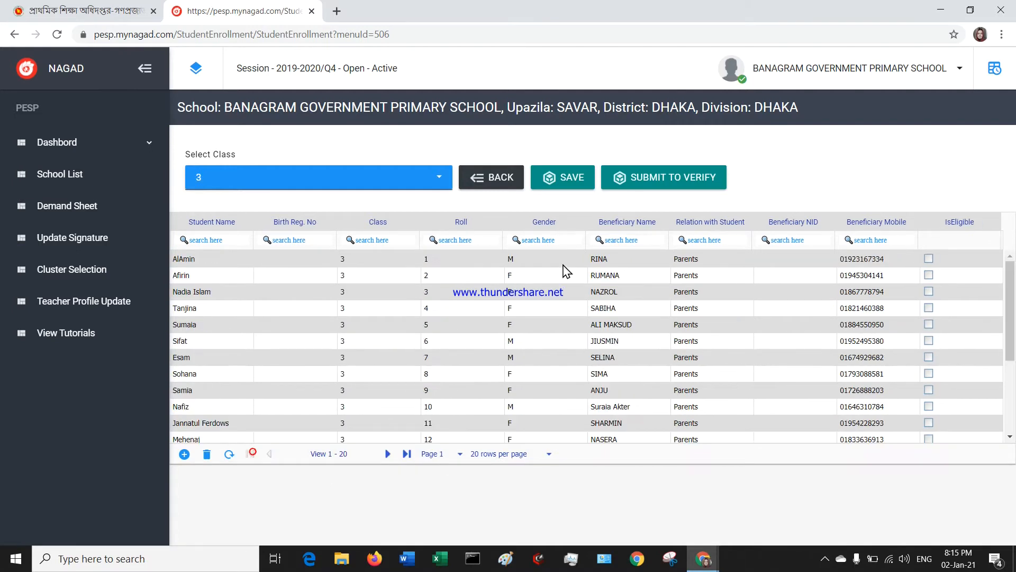
Show 30 class 3 students per page.
scroll(484, 341, down, 3)
click(537, 454)
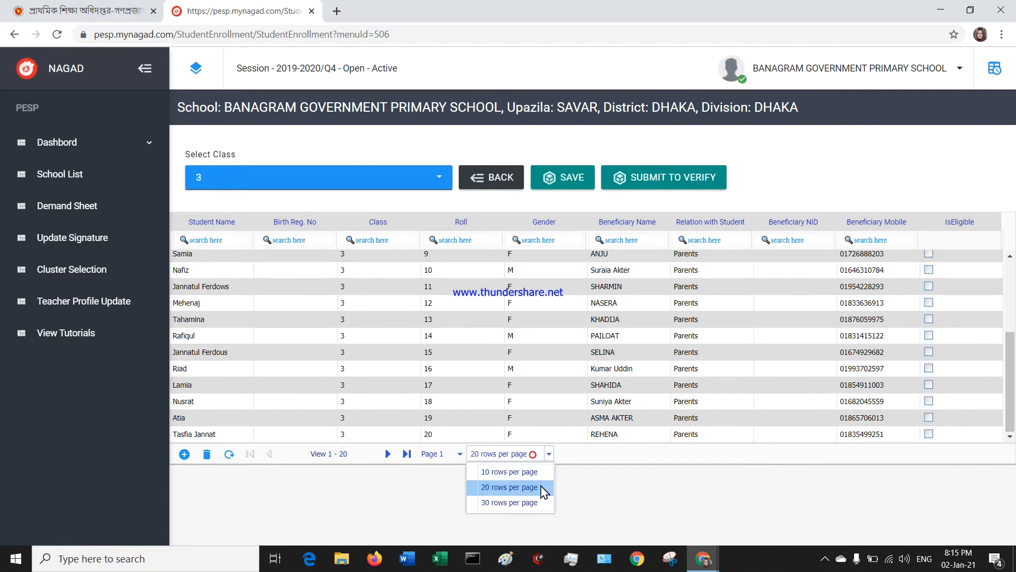
click(540, 501)
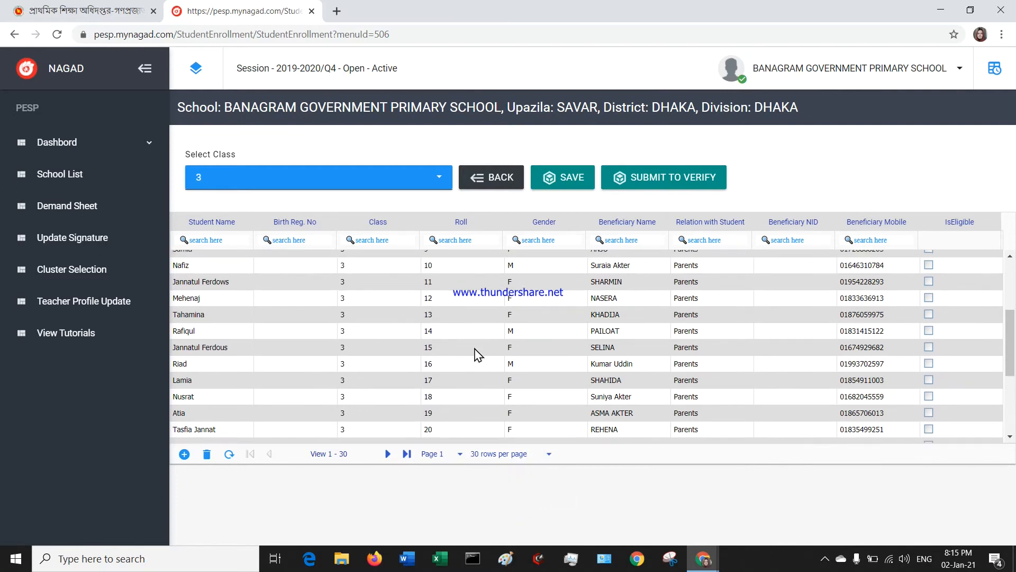
scroll(473, 352, down, 3)
scroll(477, 359, up, 6)
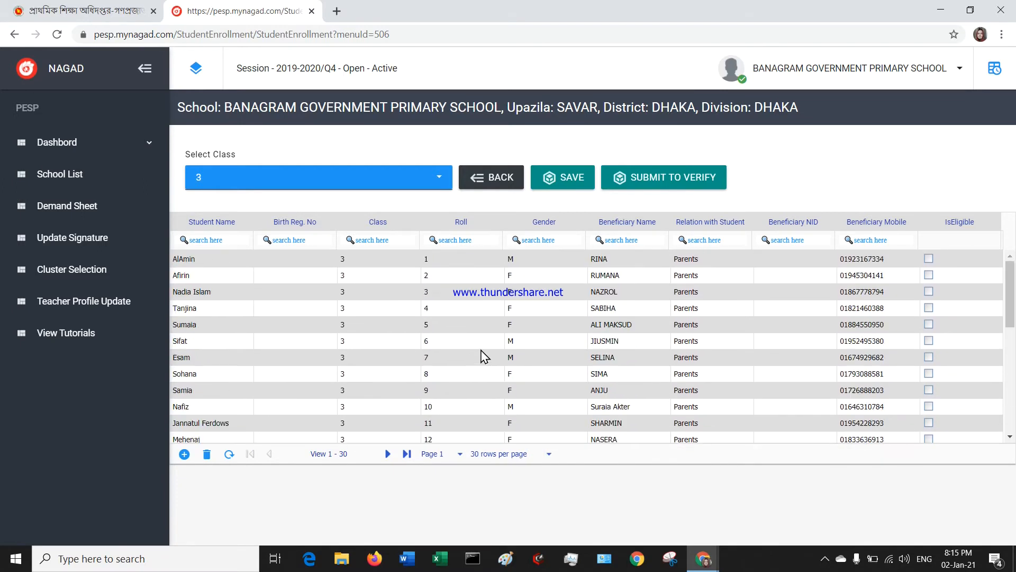
click(527, 457)
click(526, 501)
scroll(472, 334, down, 5)
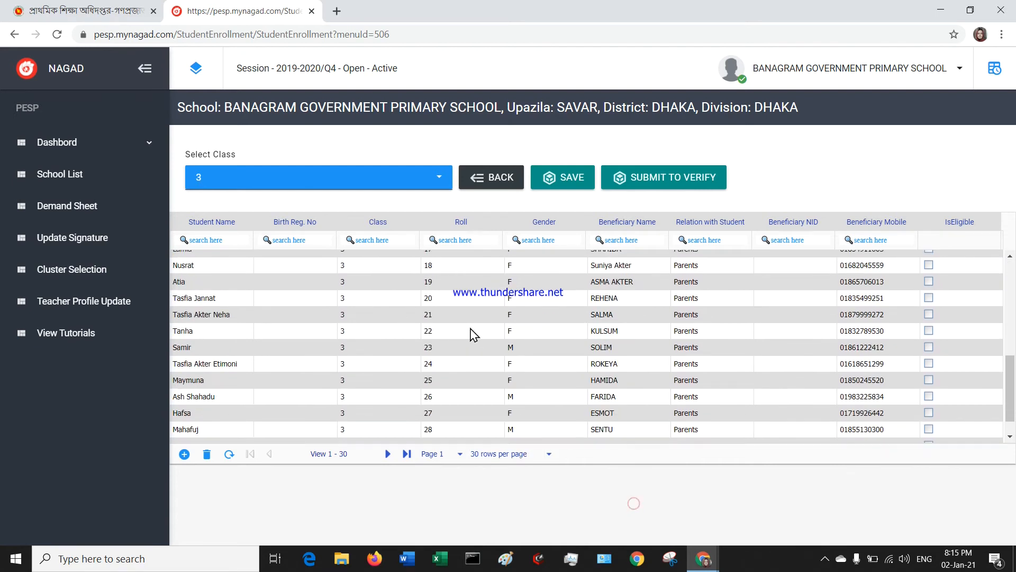
Advance to page 2, showing entries 31–51 of 51.
click(388, 454)
scroll(526, 313, up, 3)
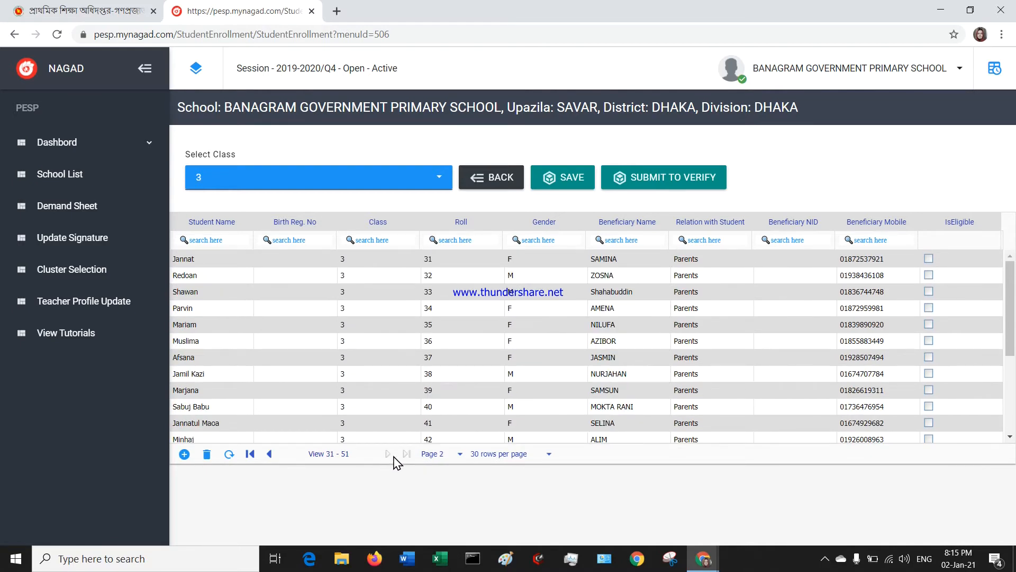
scroll(445, 306, down, 3)
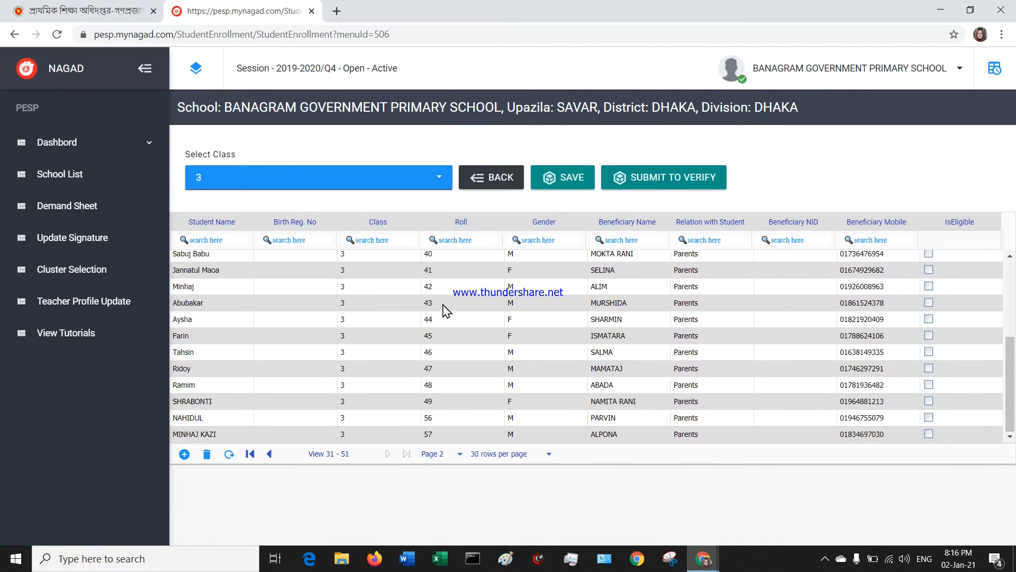
scroll(457, 341, up, 3)
click(90, 143)
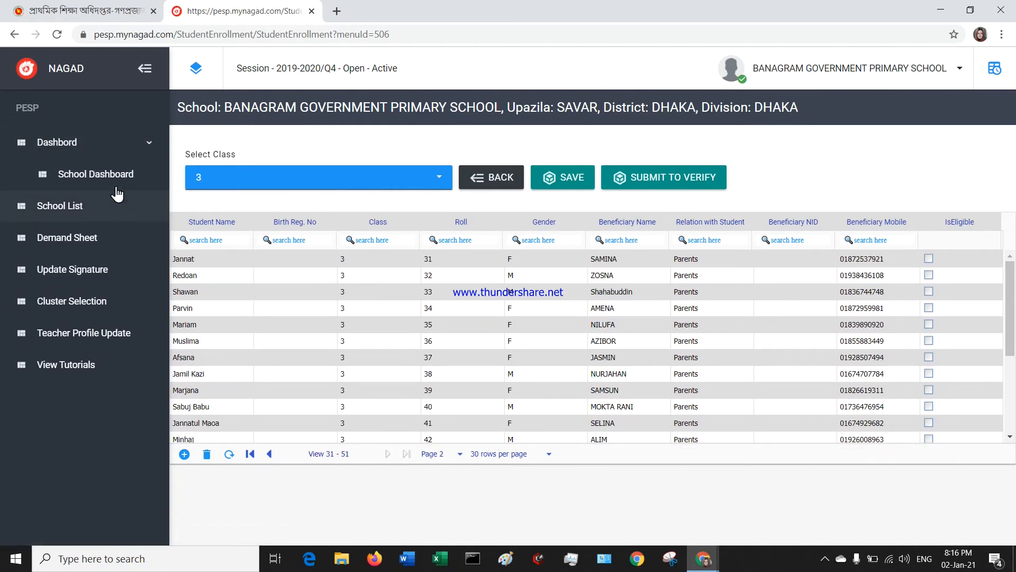
Collapse the Dashbord menu and go back to BANAGRAM GOVERNMENT PRIMARY SCHOOL's list entry.
click(70, 141)
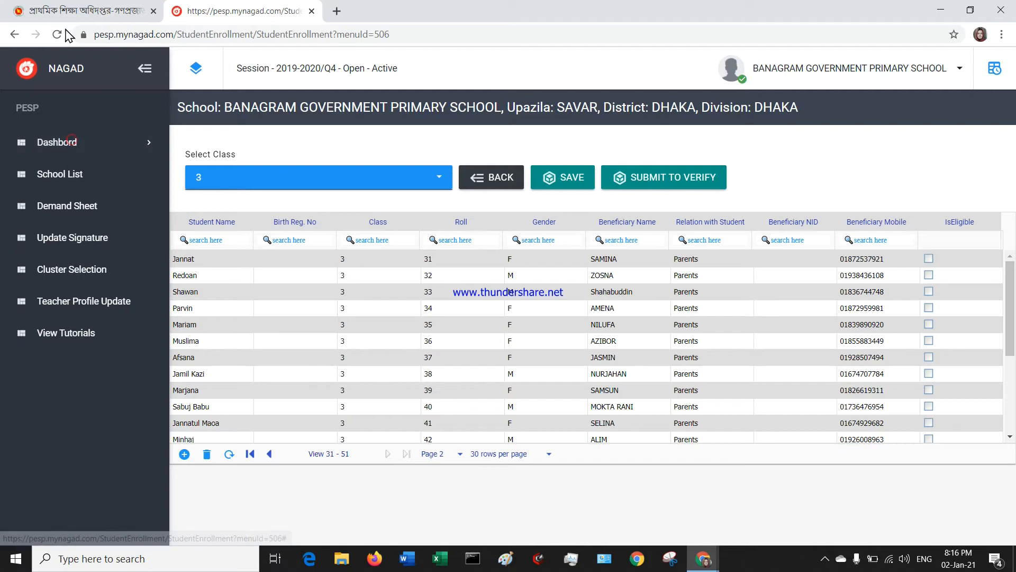
click(12, 41)
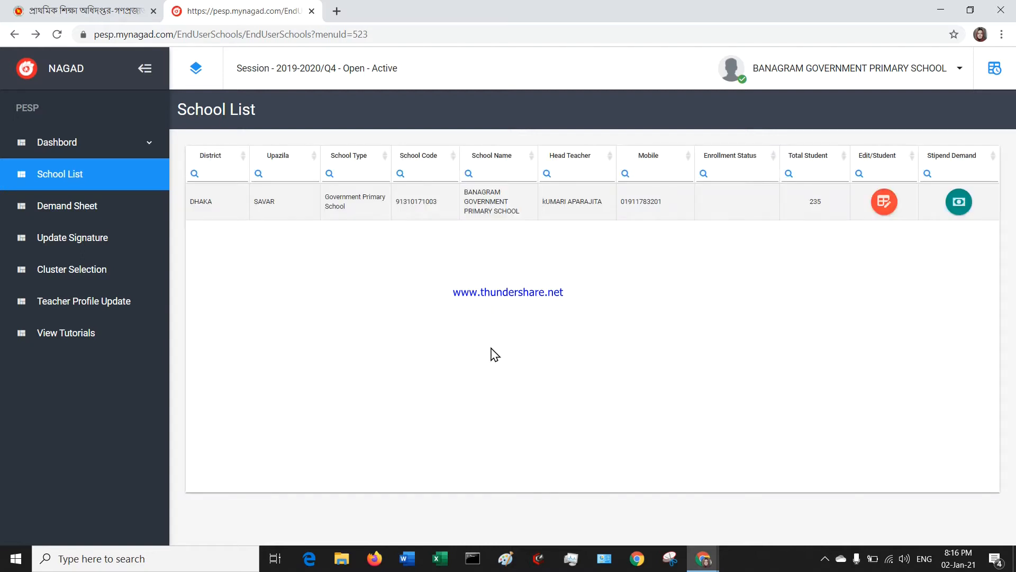
Reopen the Edit/Student enrollment page and filter it to class 3, rolls 1–15.
click(884, 206)
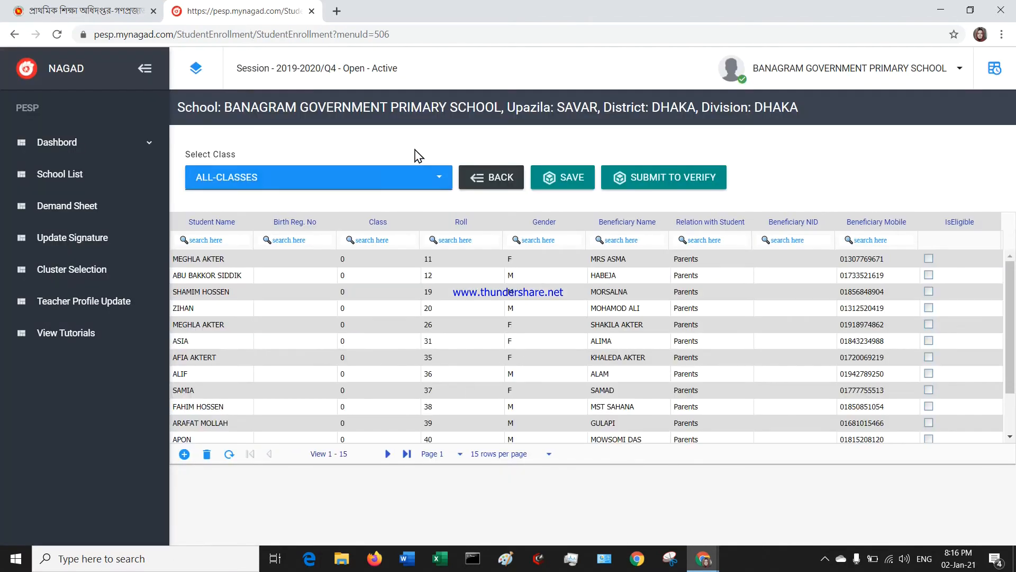
click(432, 180)
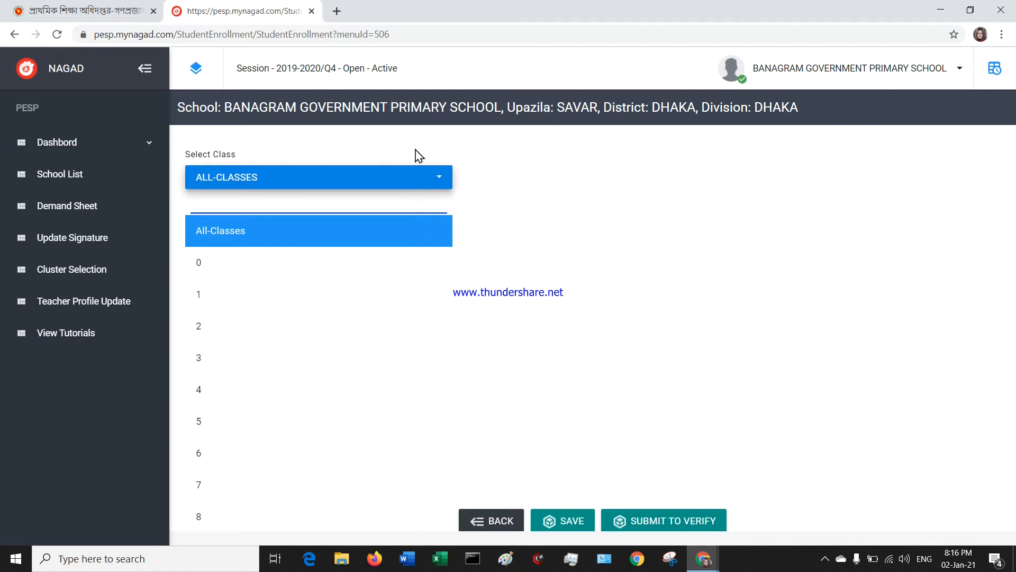
click(238, 368)
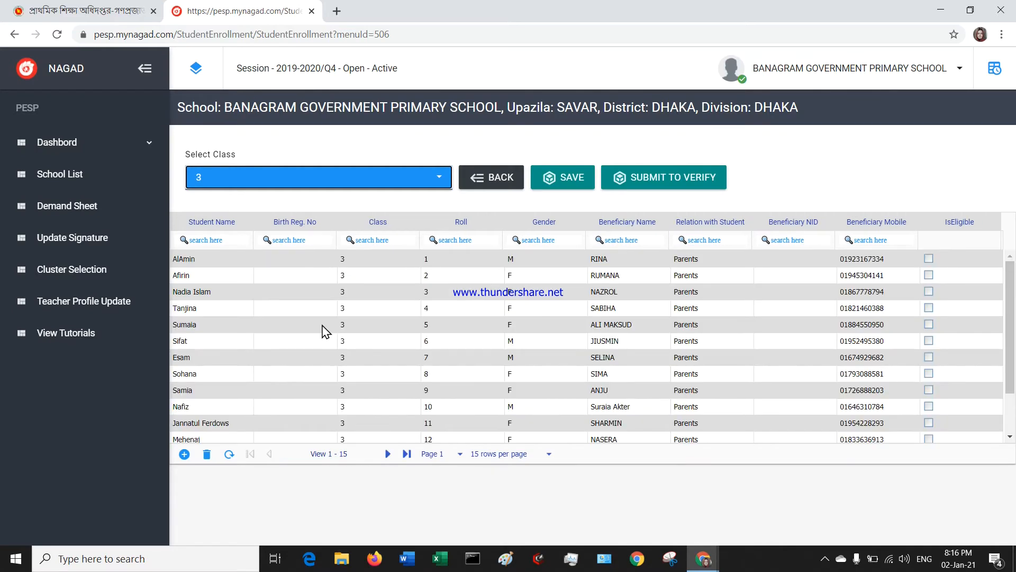
Page forward through pages 2 and 3 of the class 3 enrollment list.
scroll(568, 296, down, 2)
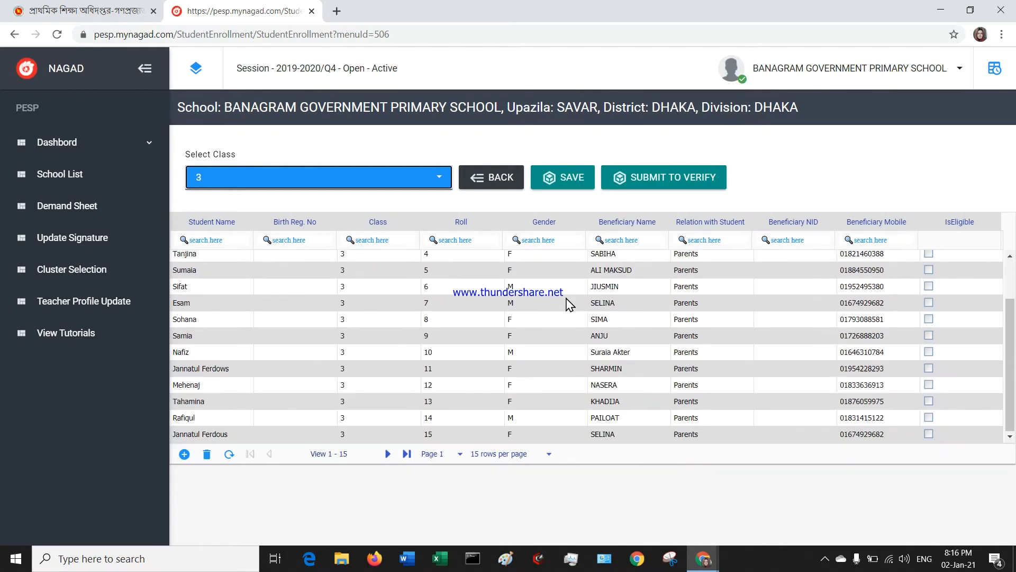
scroll(483, 339, up, 2)
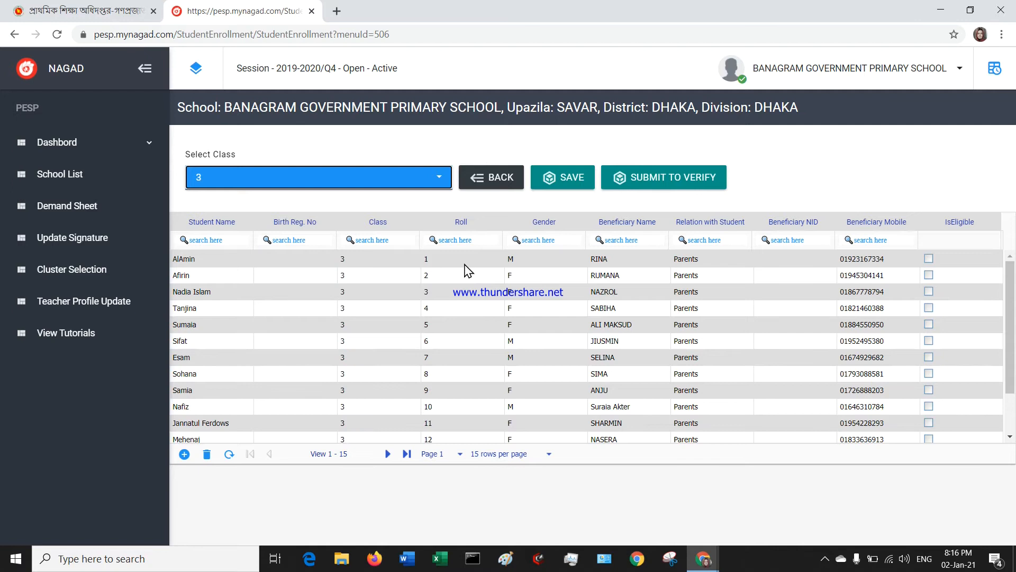
scroll(445, 296, down, 2)
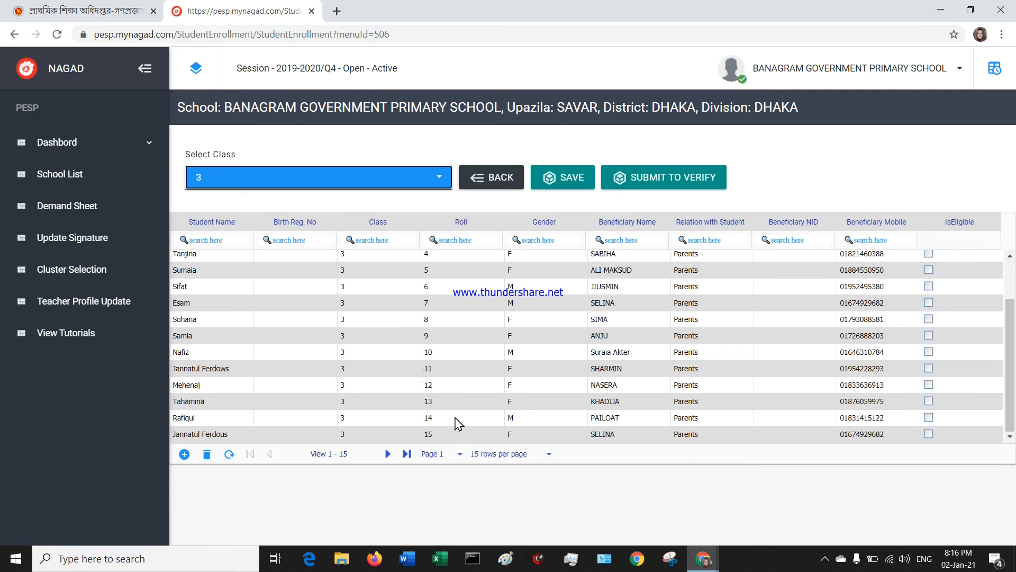
click(388, 454)
scroll(460, 296, up, 3)
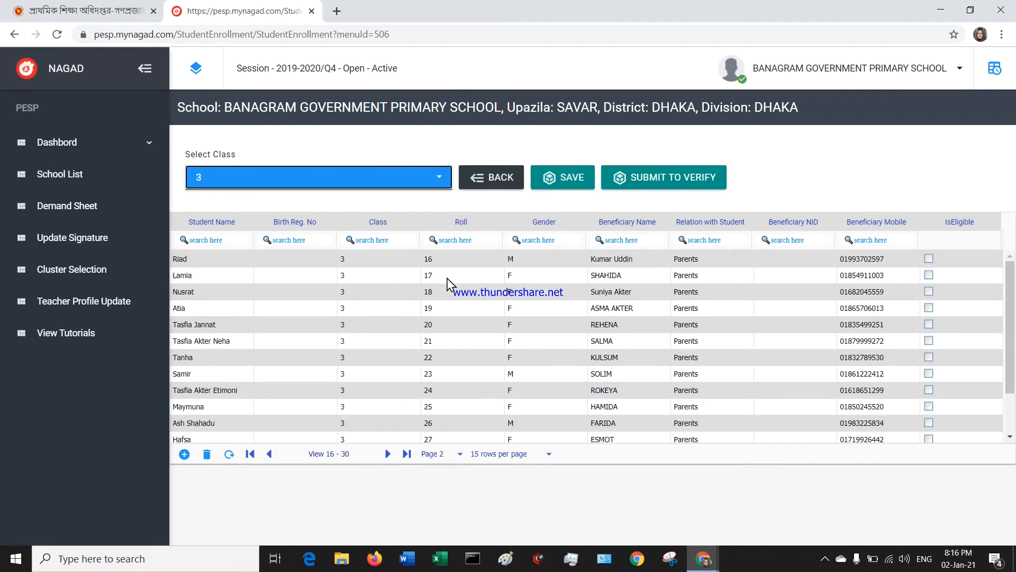
scroll(441, 263, down, 2)
click(388, 454)
Advance to page 4, the last page, and add a new blank student row.
scroll(459, 297, up, 3)
scroll(457, 272, down, 2)
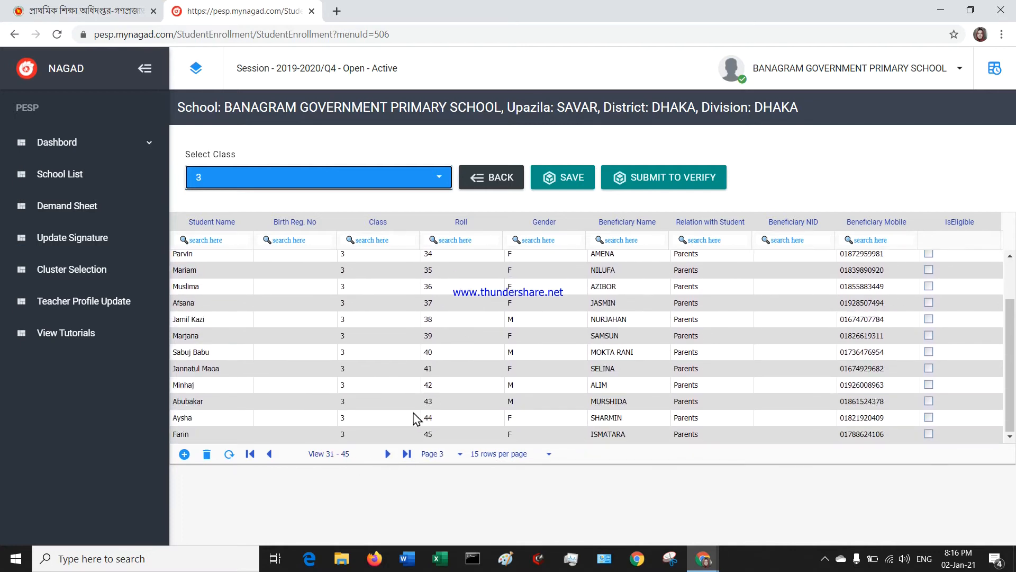
click(387, 454)
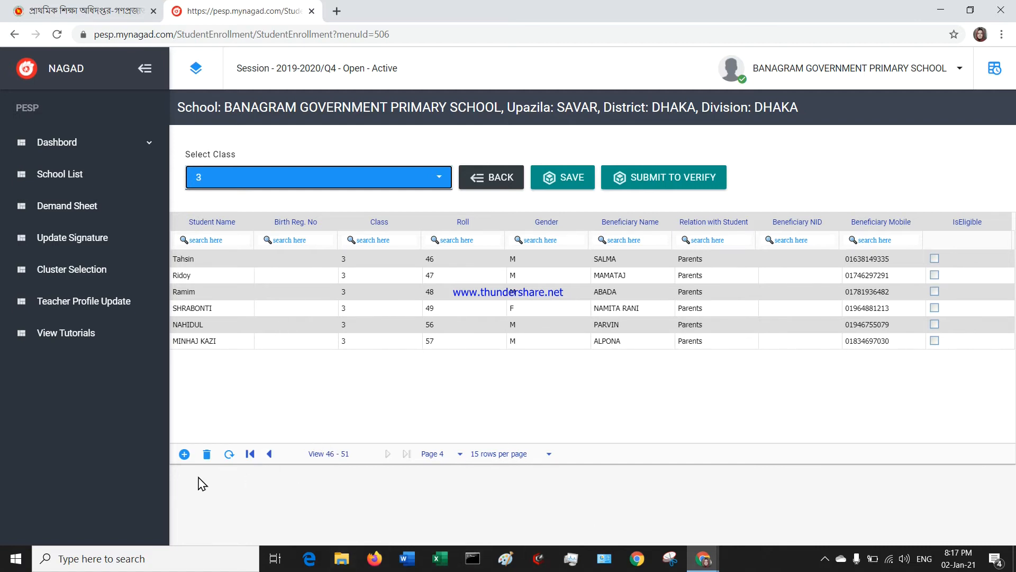
click(184, 455)
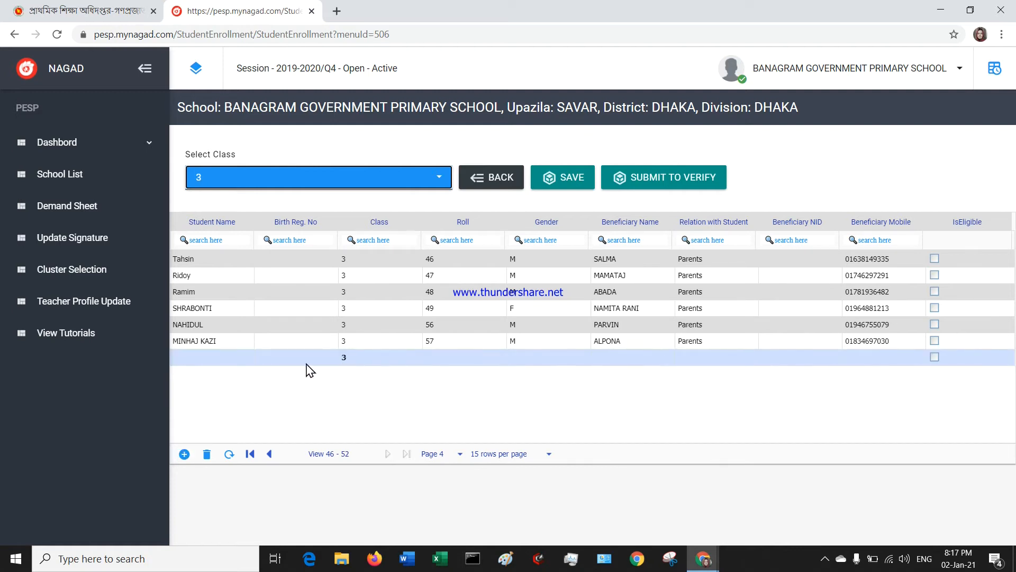
Enter 'sefgsrgh' as the new row's student name.
click(217, 357)
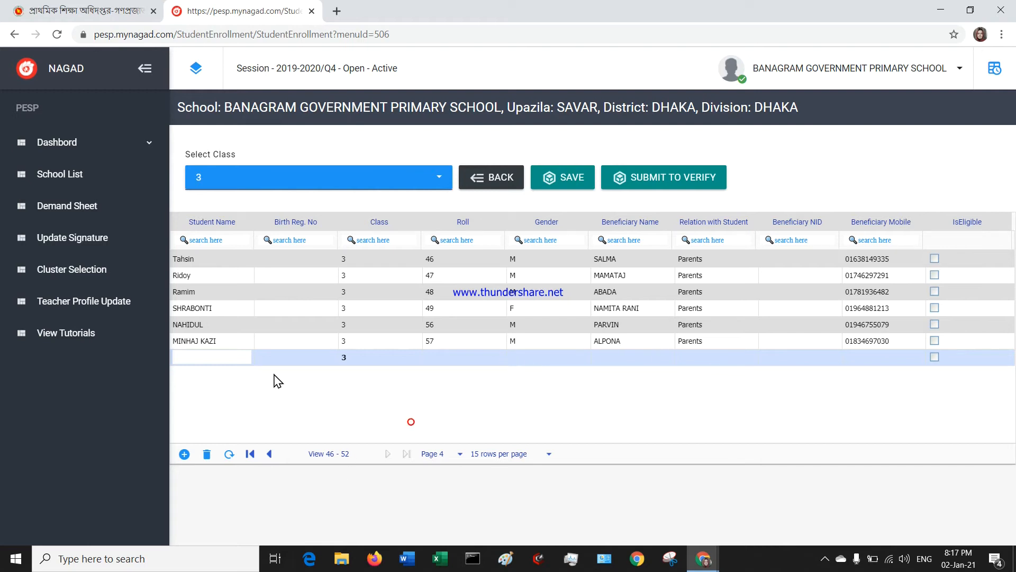
click(209, 357)
text(sefgsrgh)
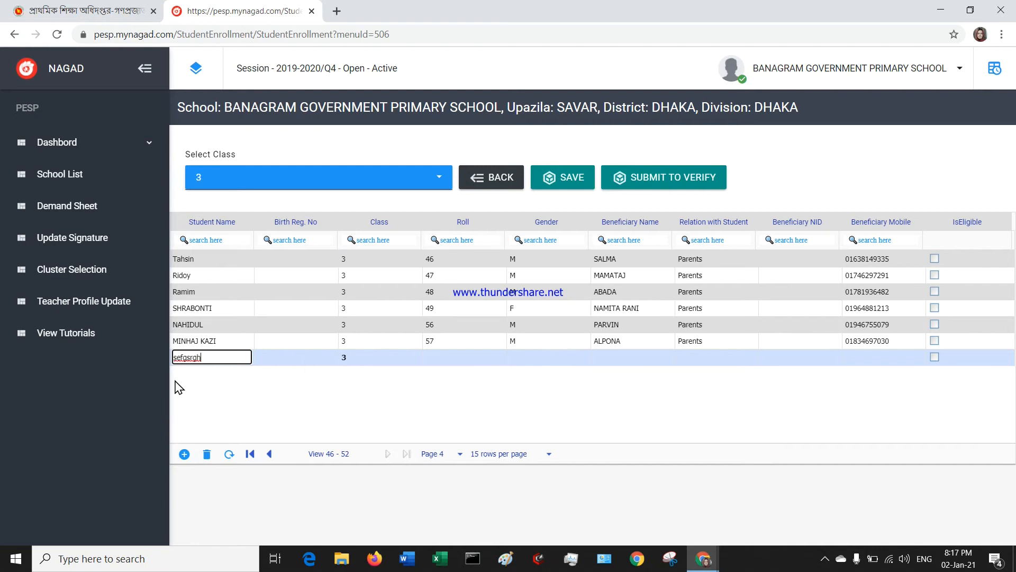
click(227, 380)
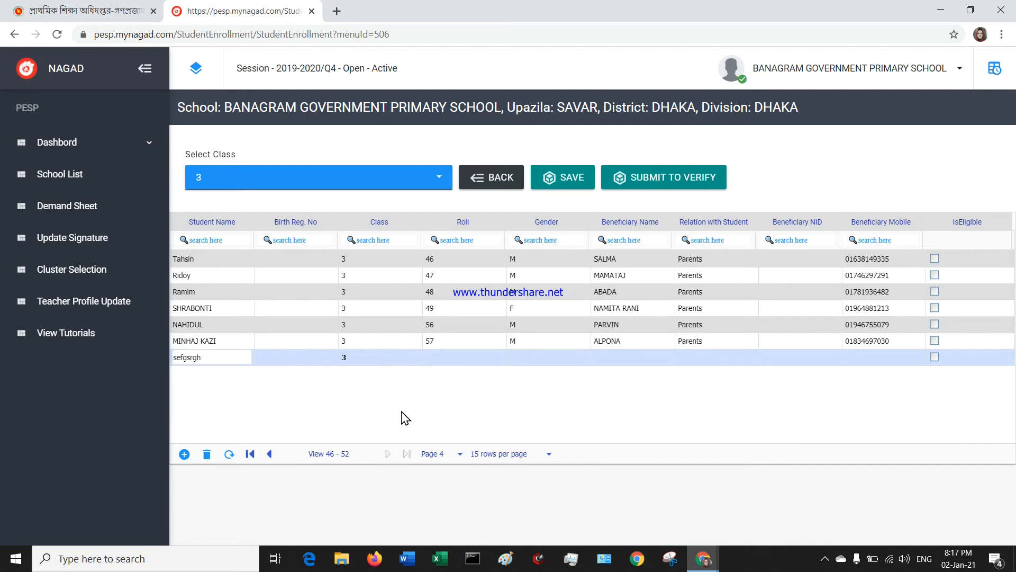
Try classes 1 and 2 for the new row, leaving it set to class 3.
click(375, 360)
click(462, 392)
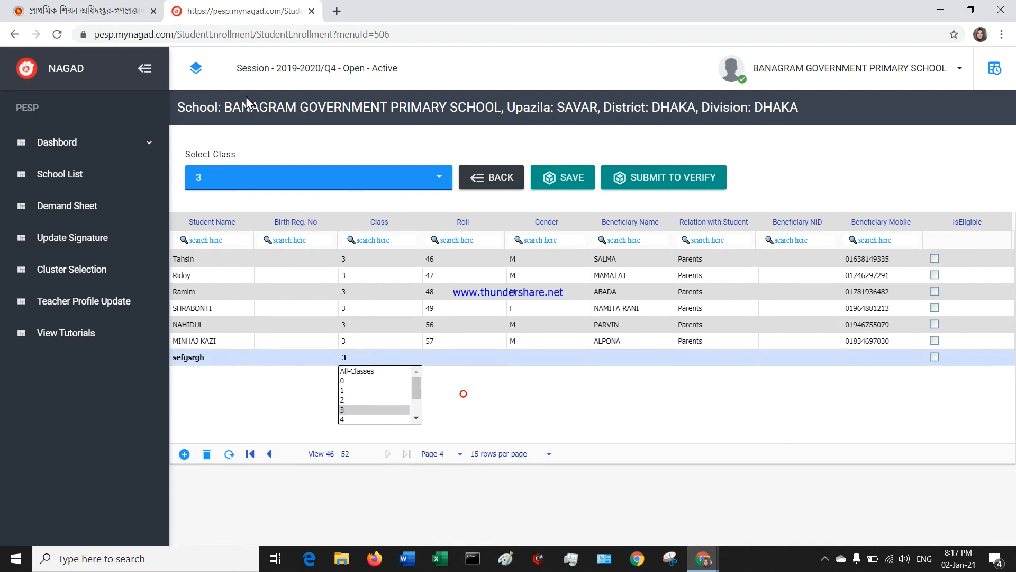
click(438, 413)
click(397, 360)
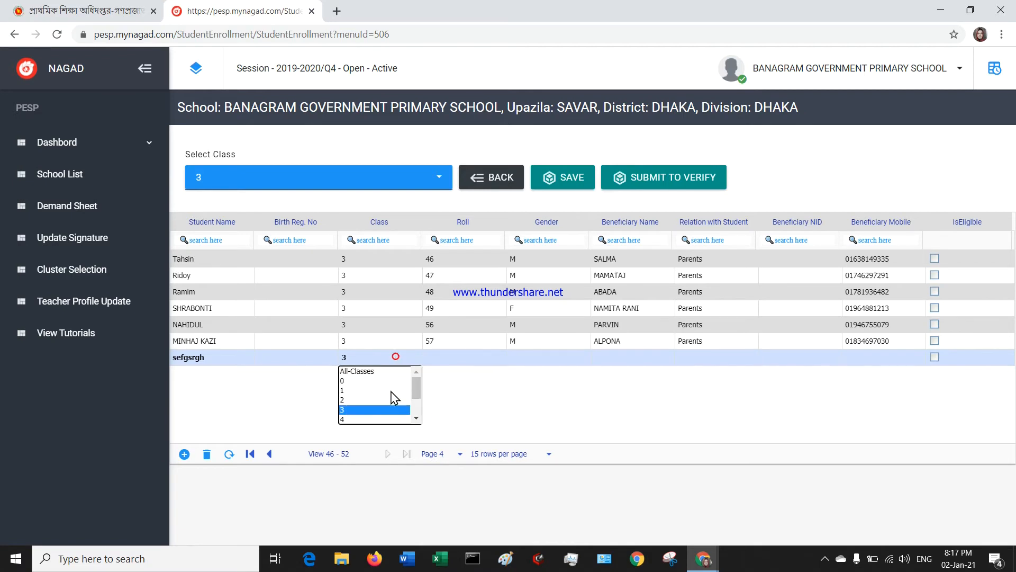
click(342, 393)
click(376, 356)
click(369, 398)
click(364, 358)
click(366, 409)
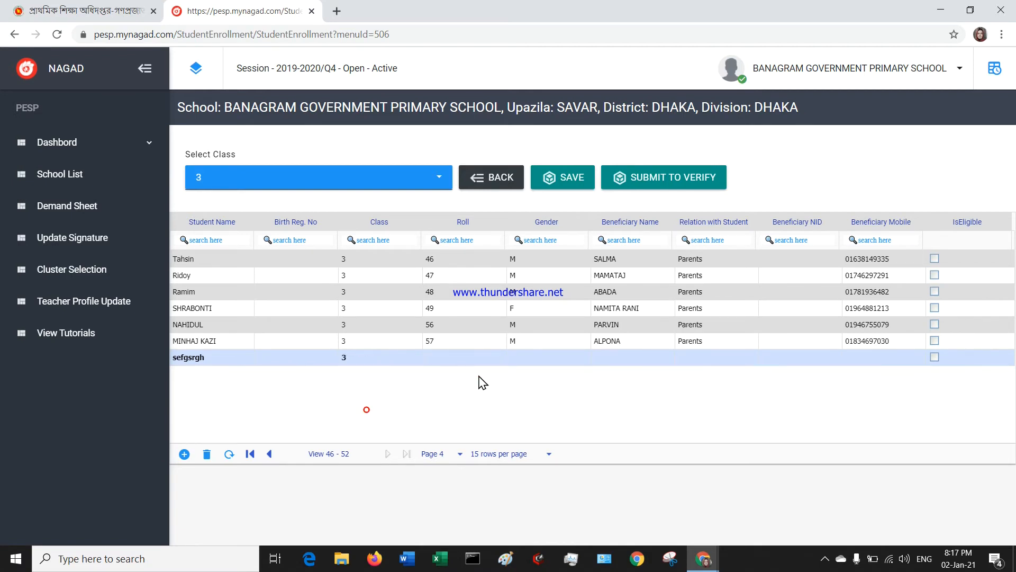
Start the new row's roll number and set its gender to M.
click(461, 356)
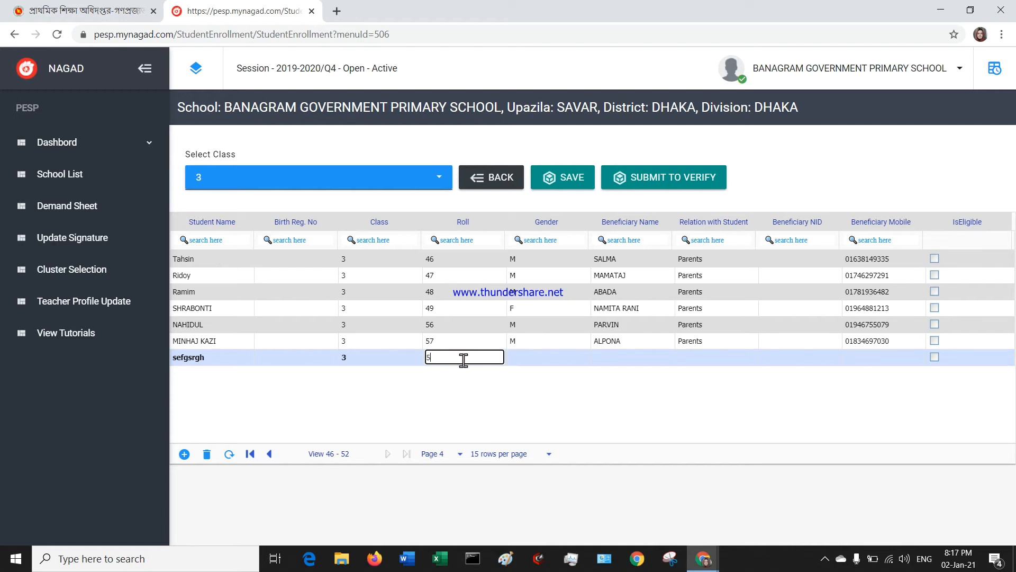
click(537, 358)
key(f)
click(521, 372)
click(522, 357)
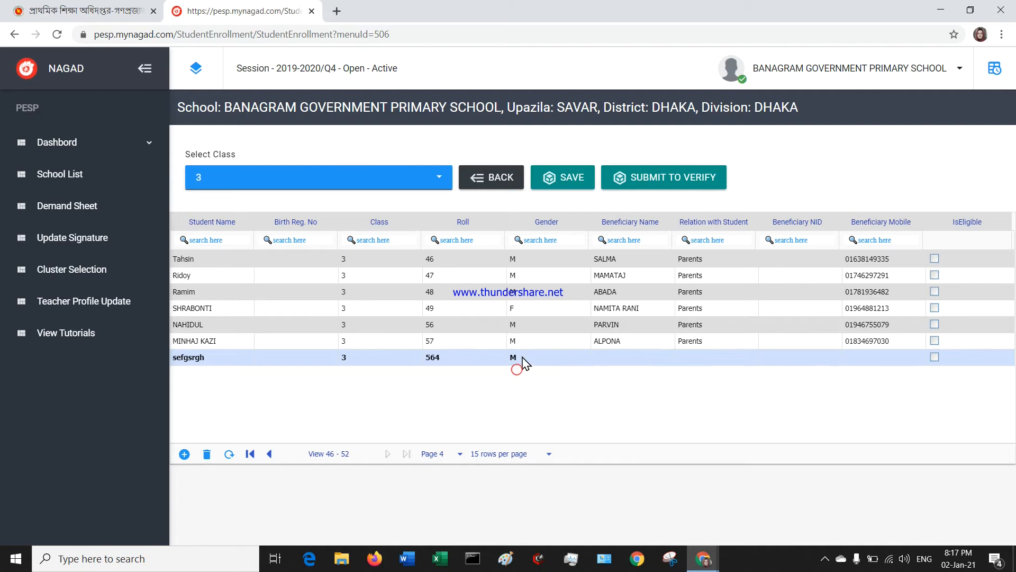
Enter 'sdhgs' as the beneficiary name and recheck the student name cell.
click(633, 357)
text(sdhgs)
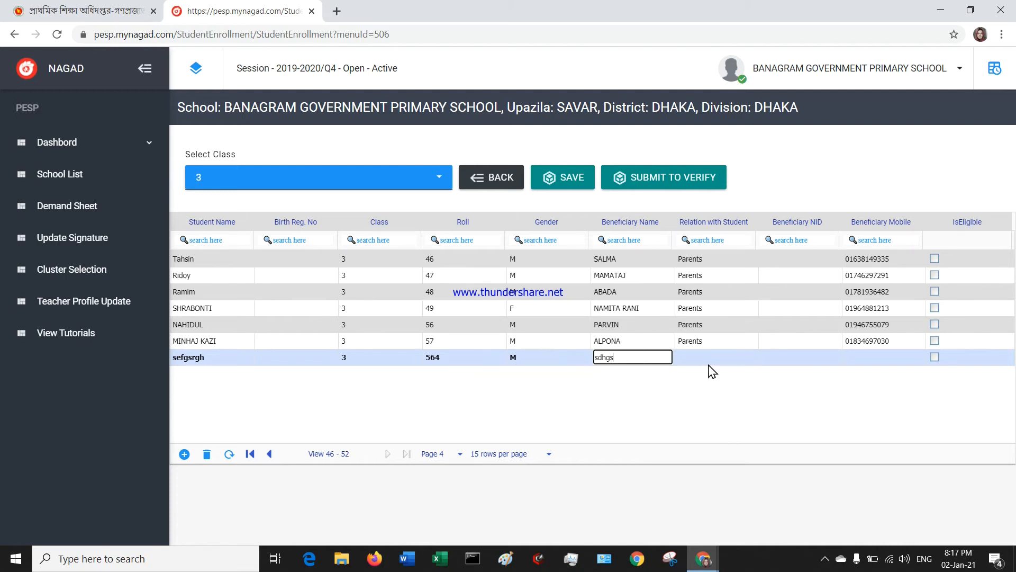
key(Tab)
click(247, 359)
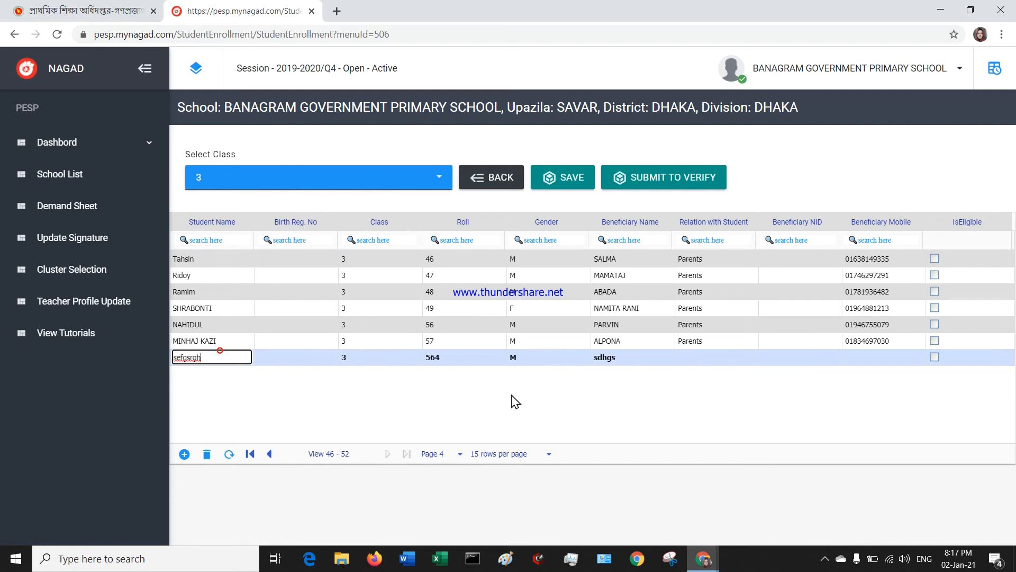
click(605, 360)
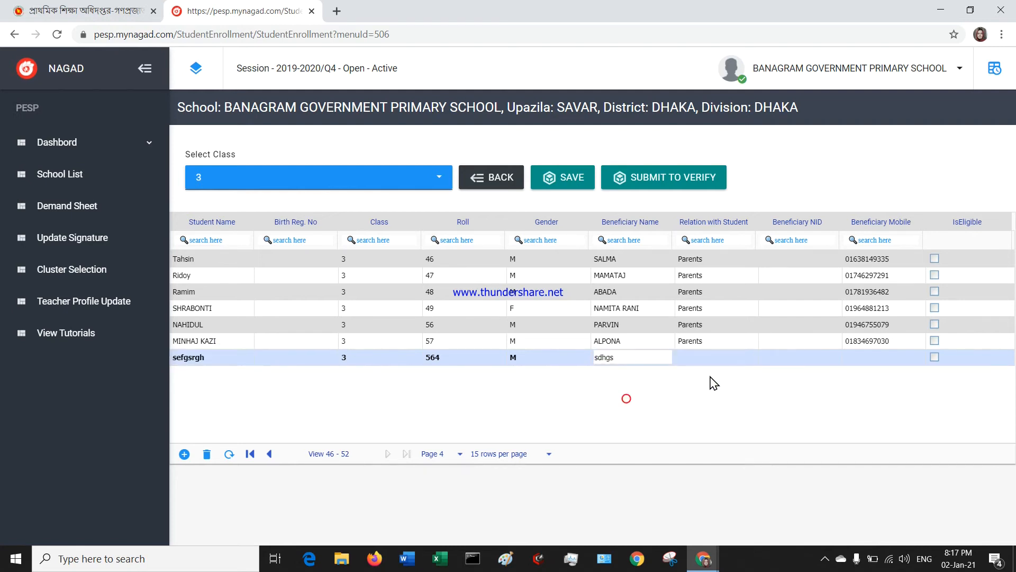
Open the relation choices, skip the NID cell, and enter a test mobile number.
click(702, 356)
scroll(707, 399, up, 2)
scroll(707, 402, down, 2)
scroll(708, 414, up, 1)
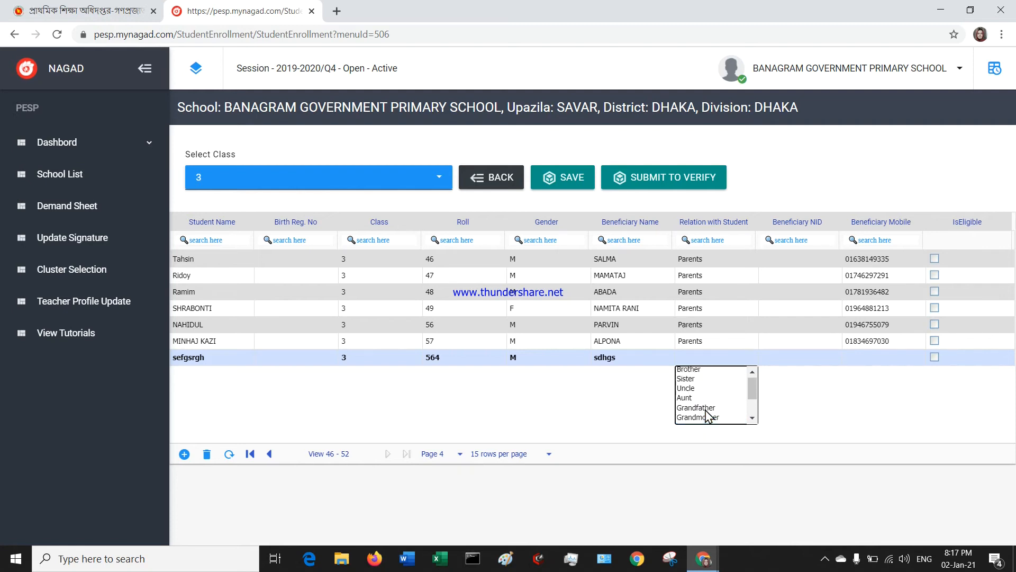
click(818, 358)
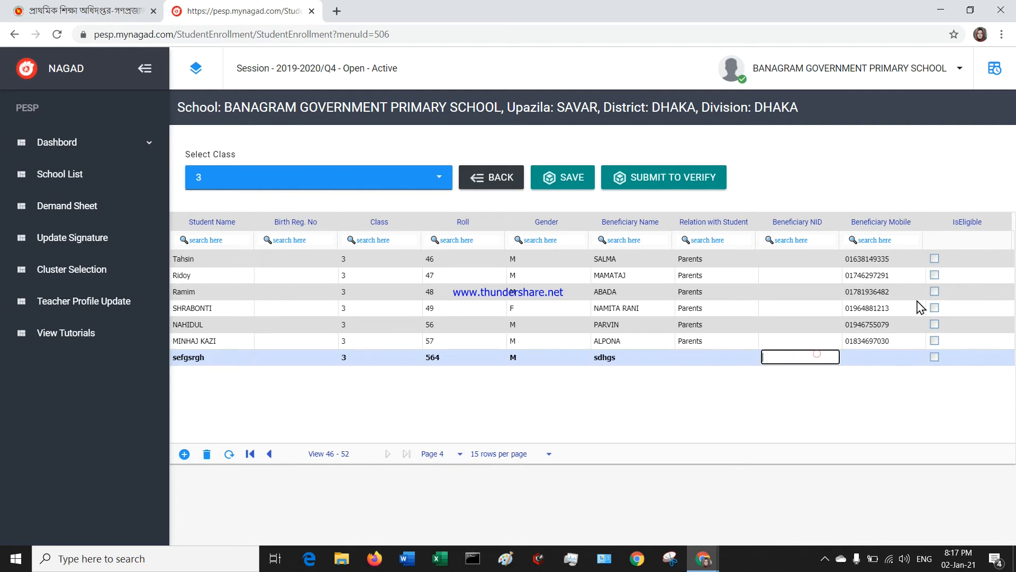
click(879, 359)
key(Return)
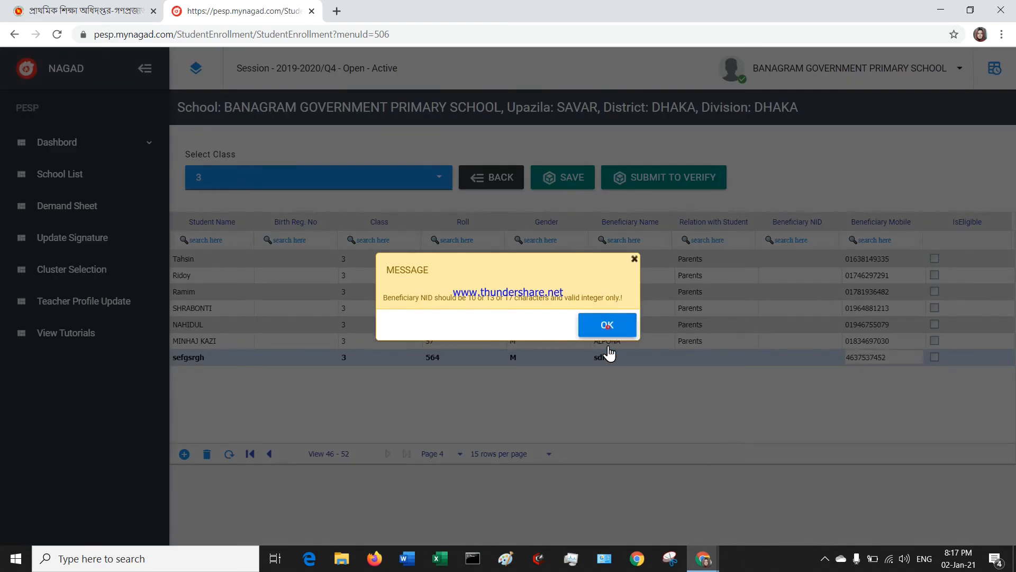
Dismiss the NID warning, amend the mobile number, and dismiss the mobile-number warning.
click(635, 259)
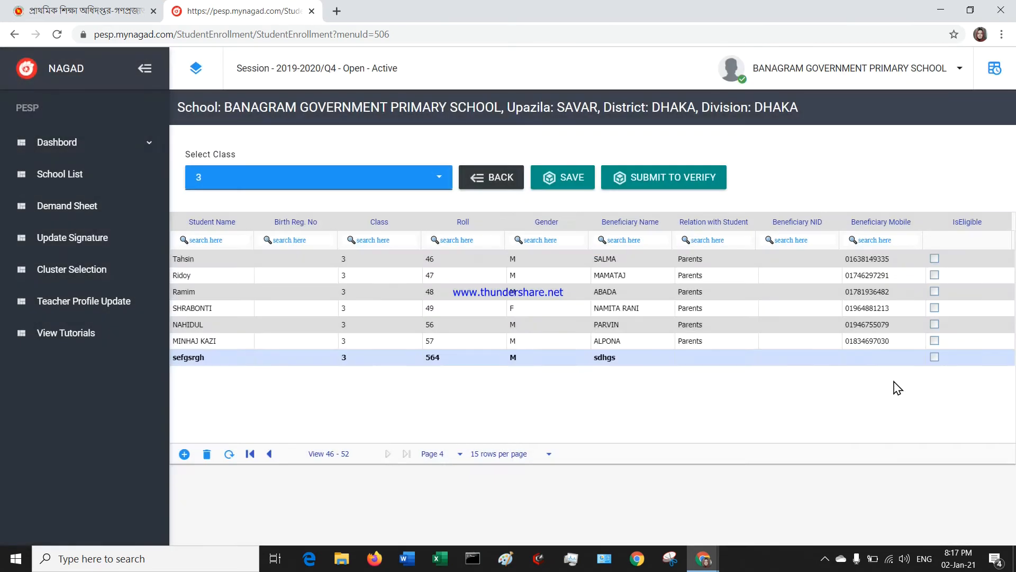
click(880, 361)
text(02446)
click(872, 374)
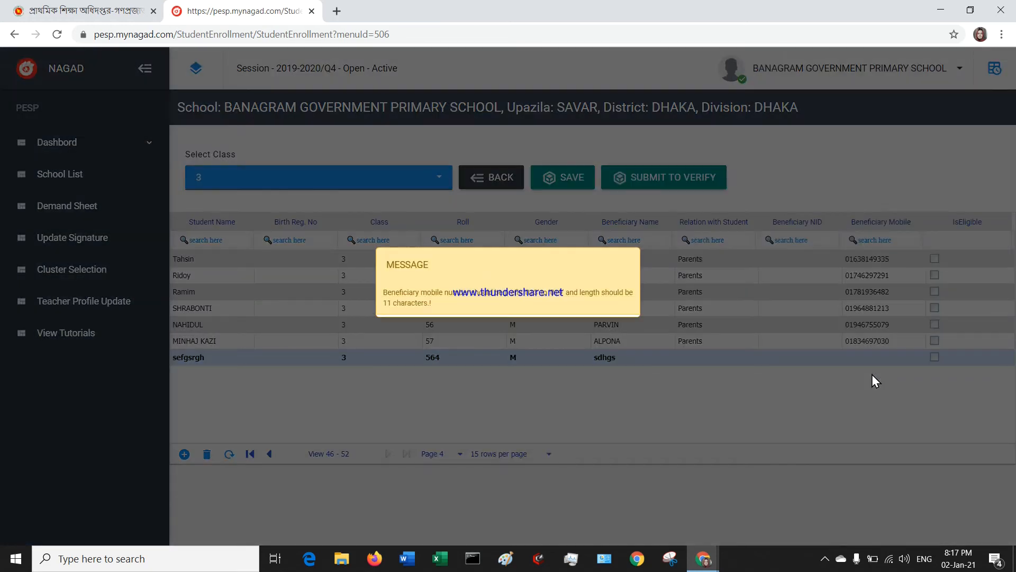
click(606, 334)
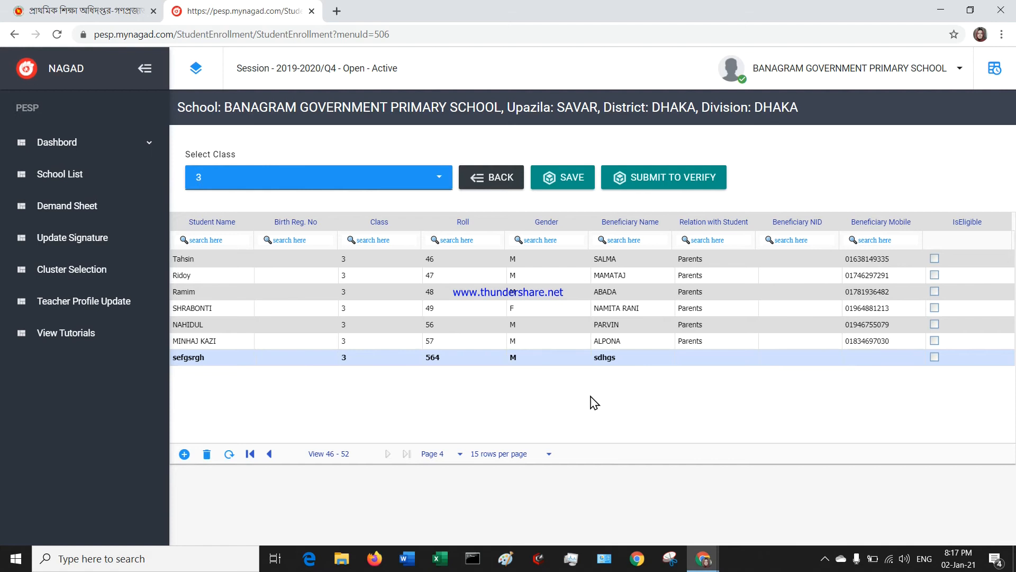
Click through other students' gender and relation cells in the grid.
click(607, 396)
click(591, 404)
click(548, 324)
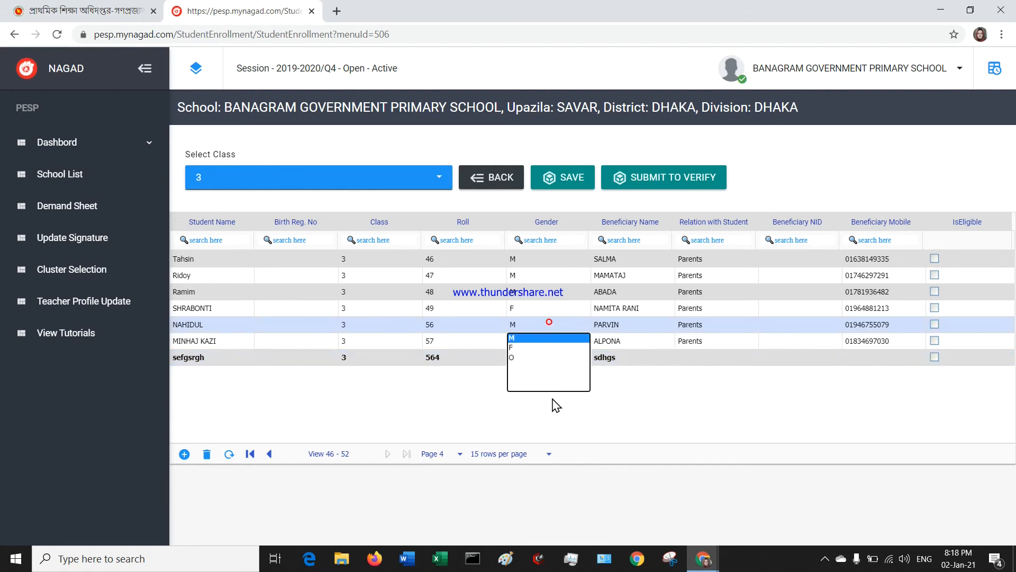
click(733, 308)
click(521, 390)
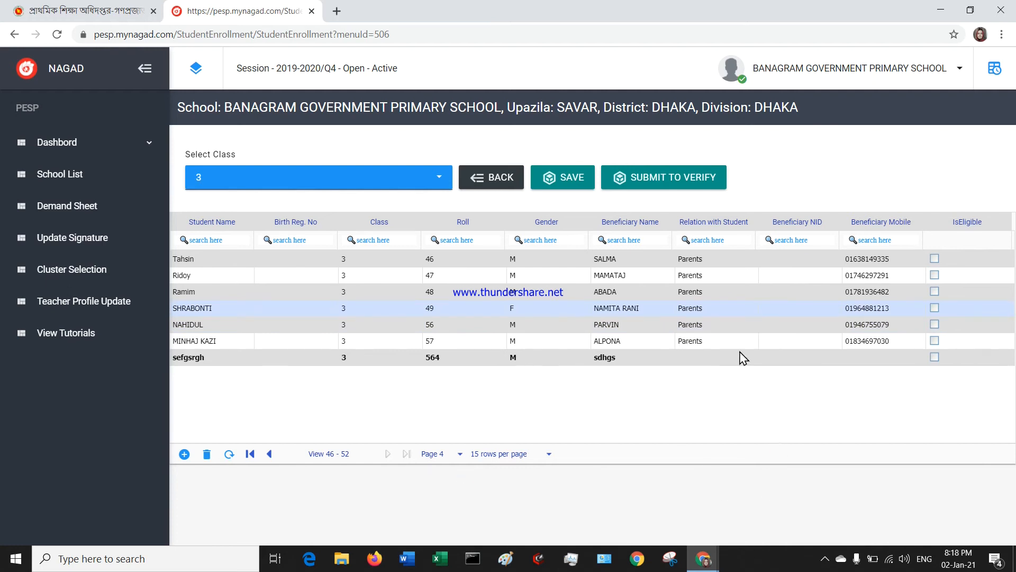
Select the test row 'sefgsrgh' and delete it with the trash icon, confirming.
click(742, 353)
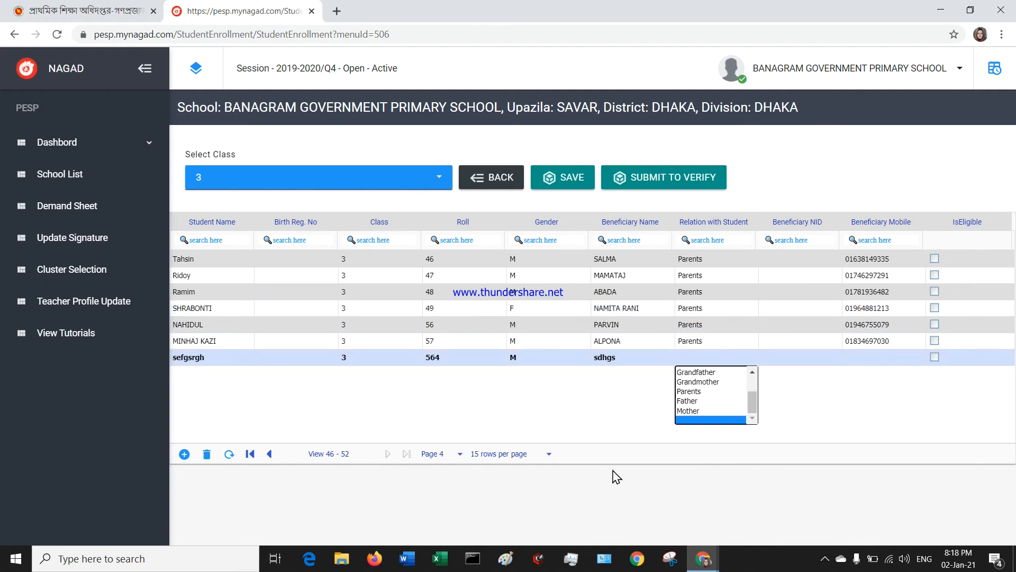
click(207, 454)
click(611, 324)
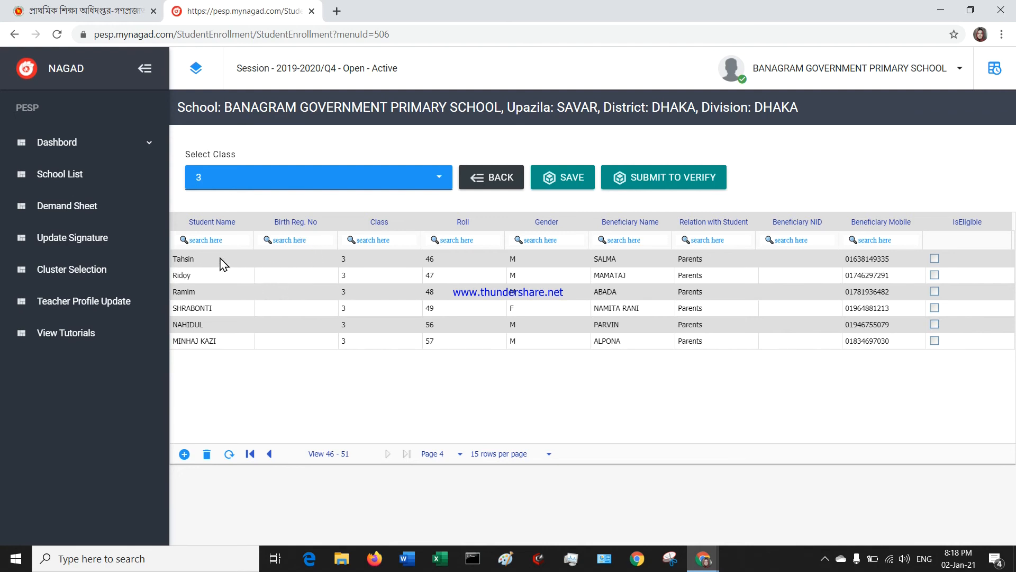
click(299, 259)
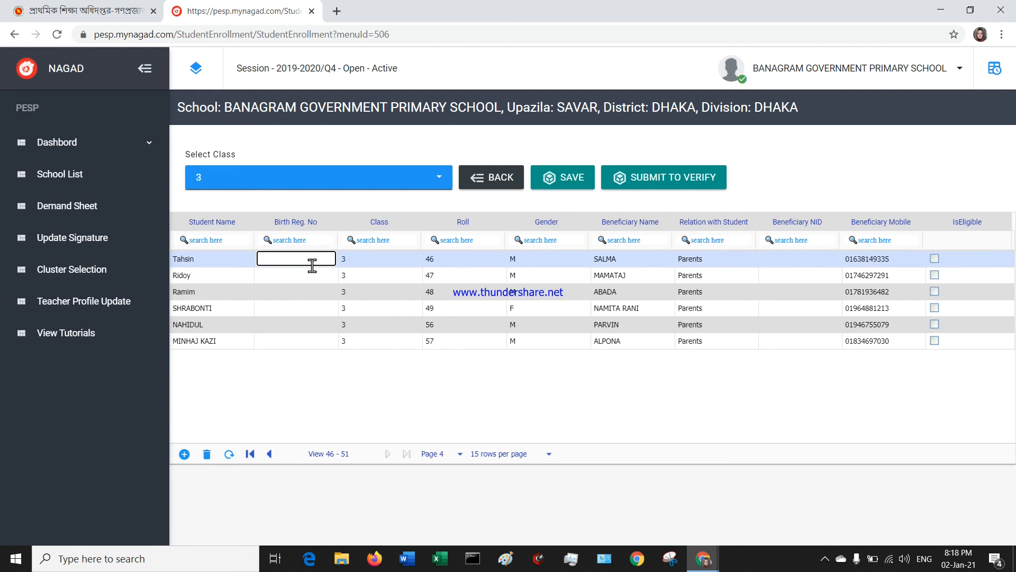
click(808, 225)
click(799, 264)
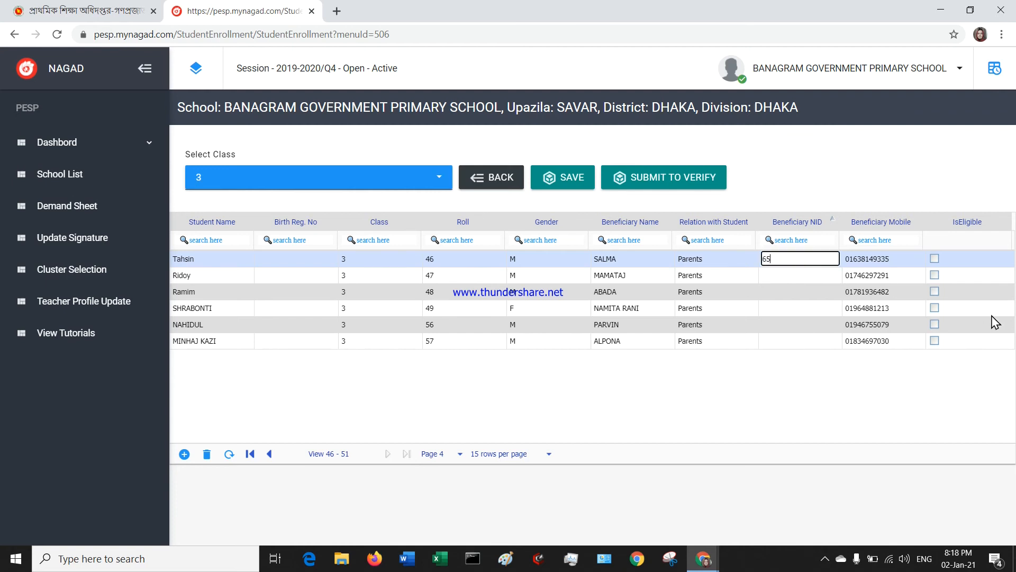
click(868, 259)
click(607, 326)
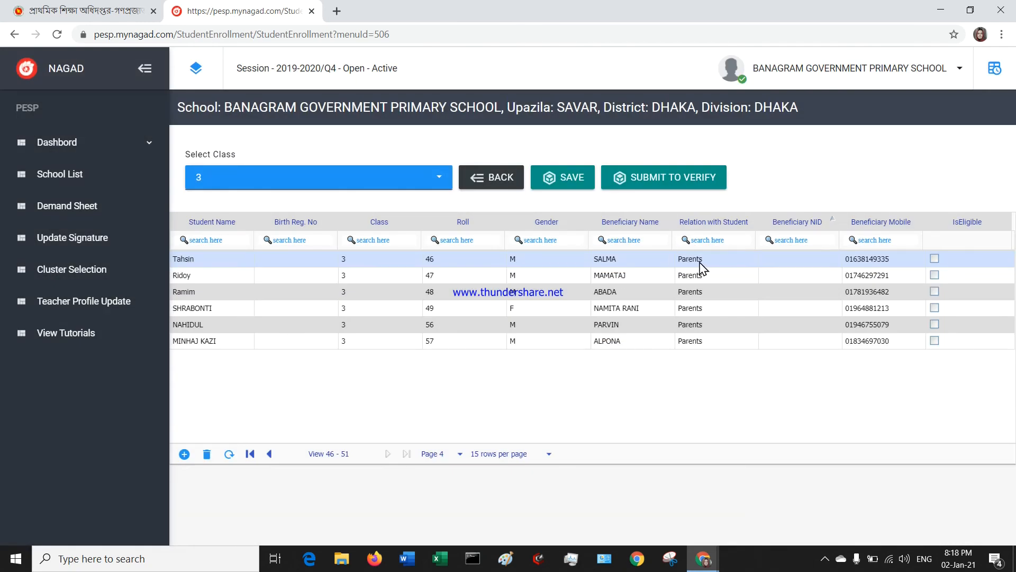
click(701, 262)
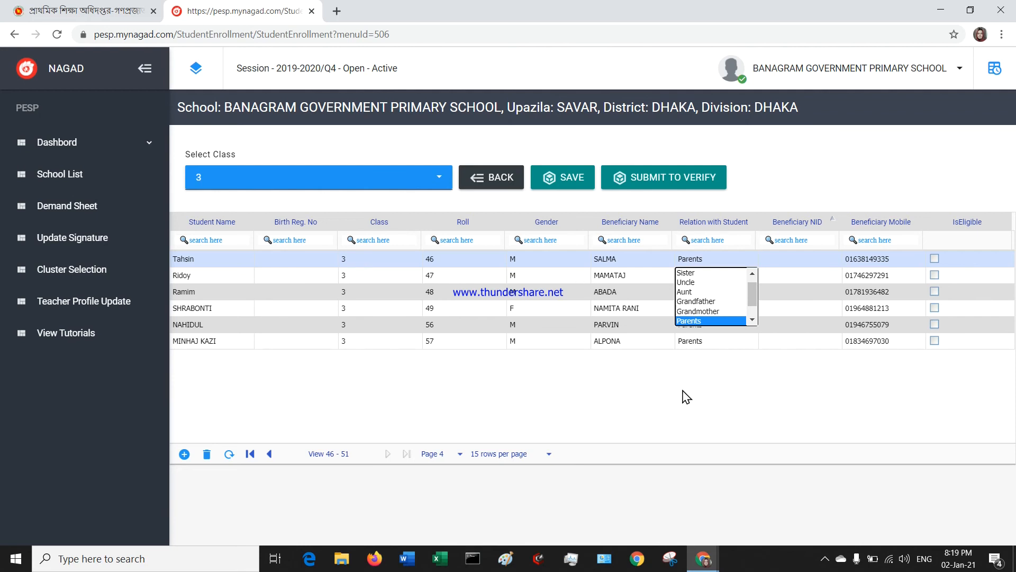
click(644, 391)
click(629, 255)
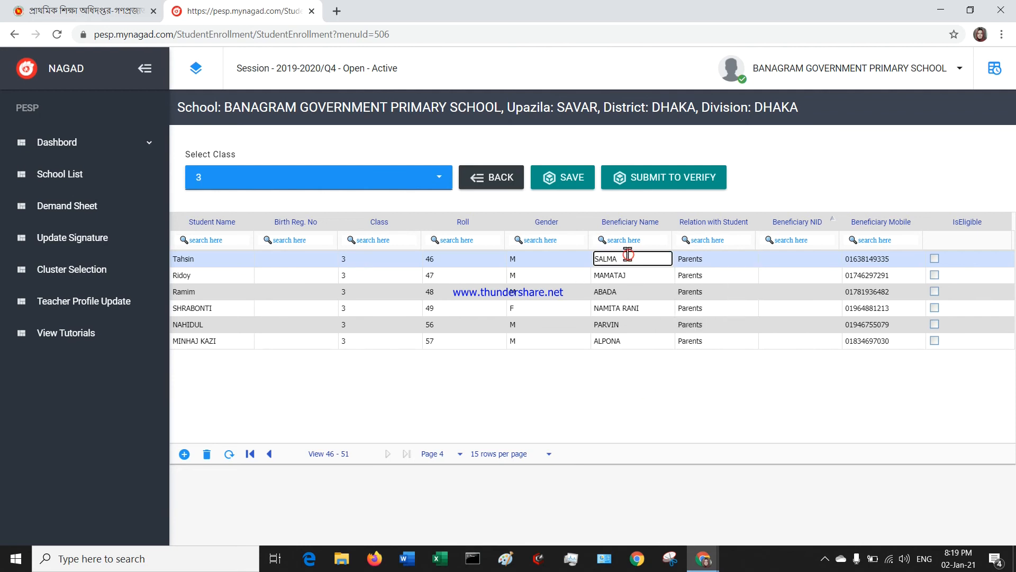
click(527, 262)
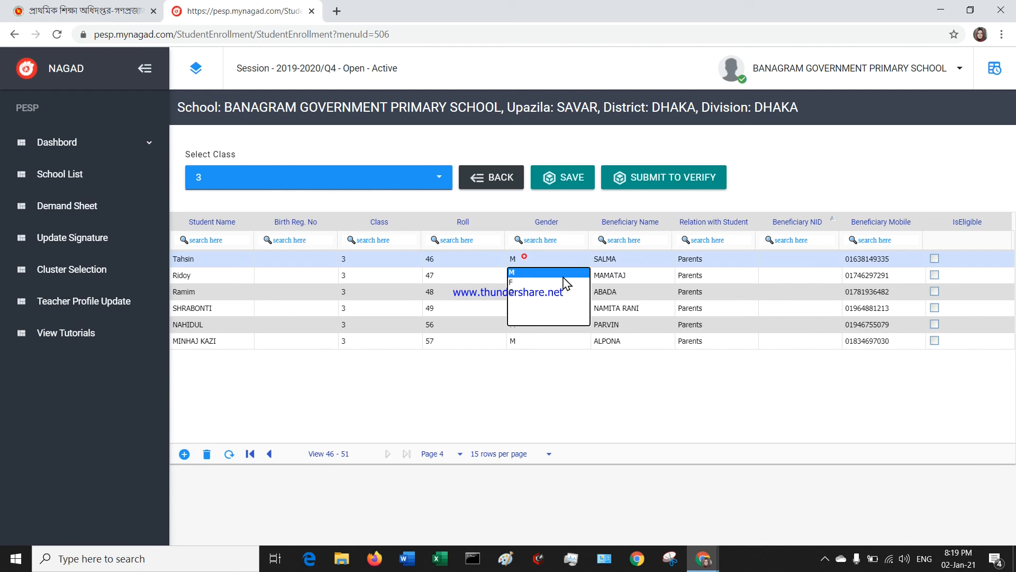
click(451, 259)
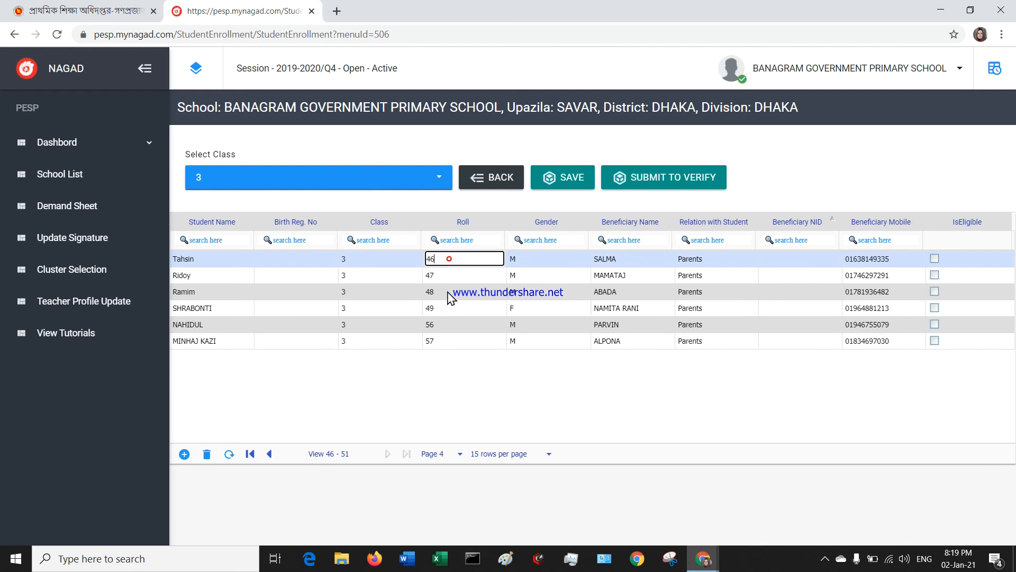
click(372, 260)
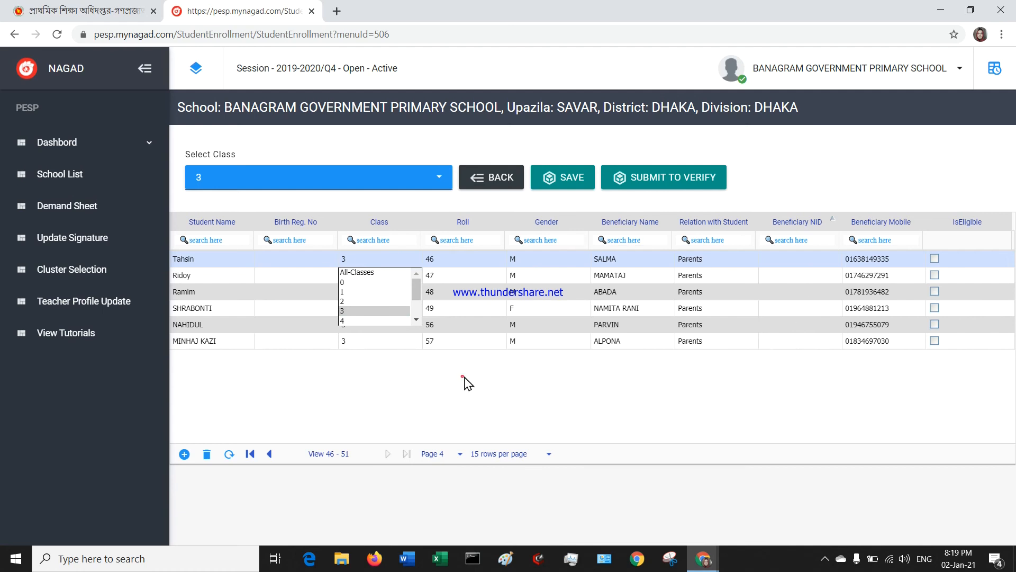
click(565, 186)
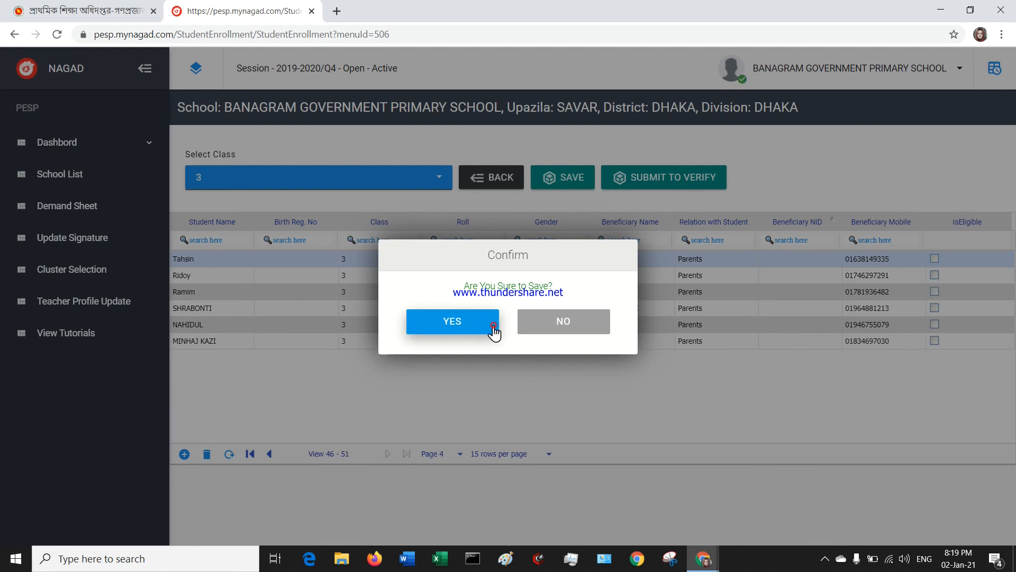
Confirm saving the class 3 list with YES and acknowledge the save message.
click(493, 328)
click(620, 328)
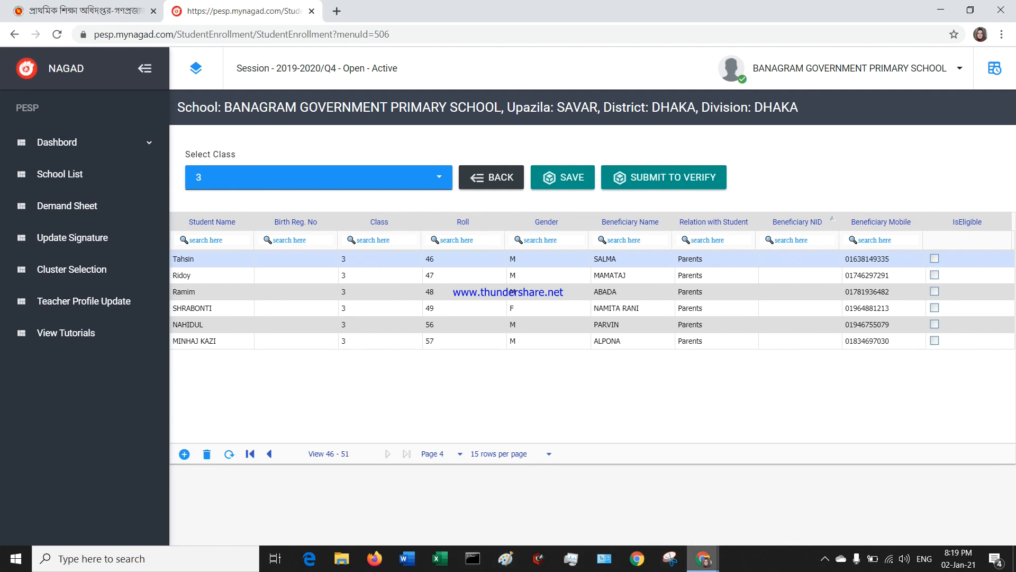
click(825, 558)
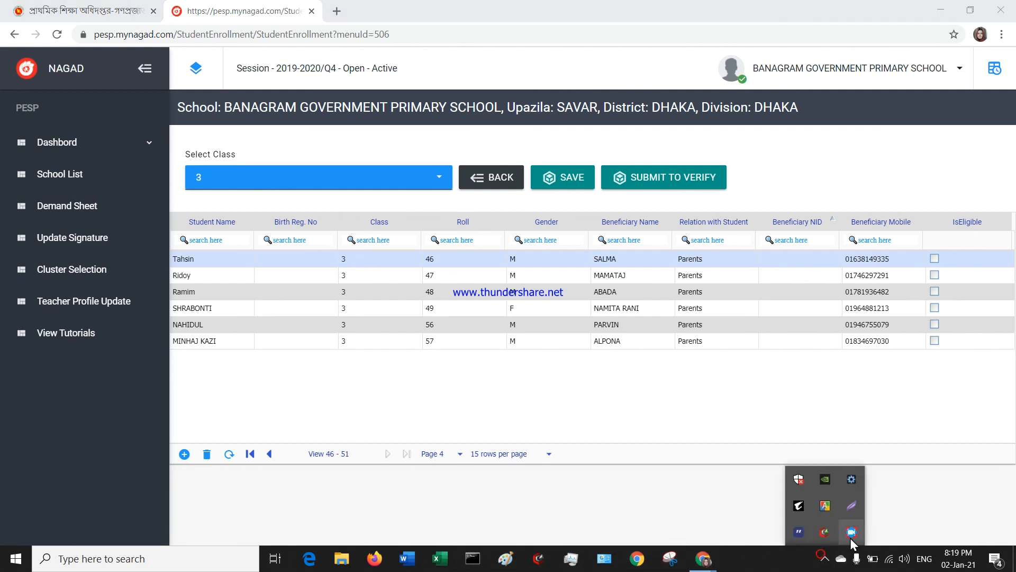